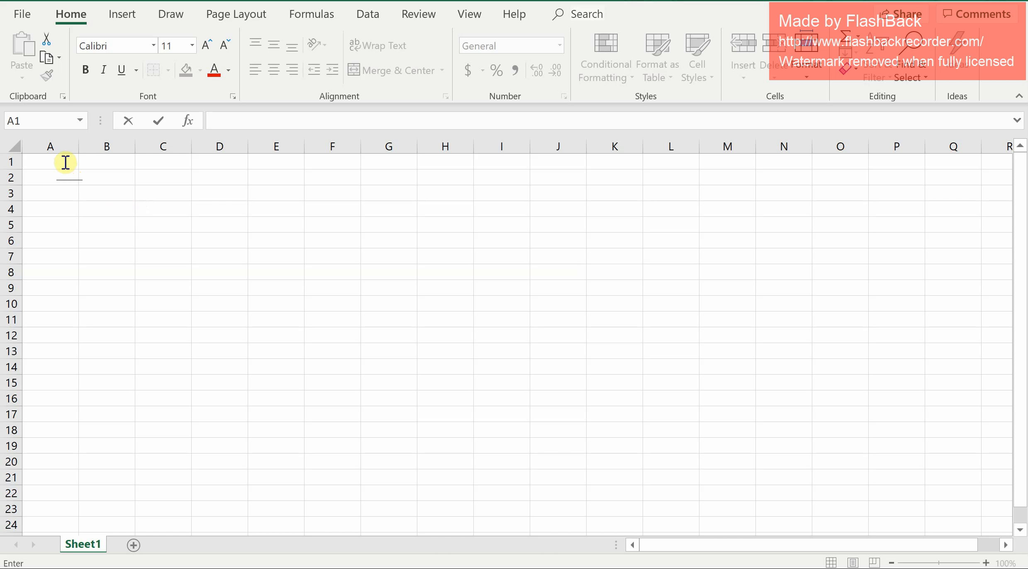
left_click(65, 162)
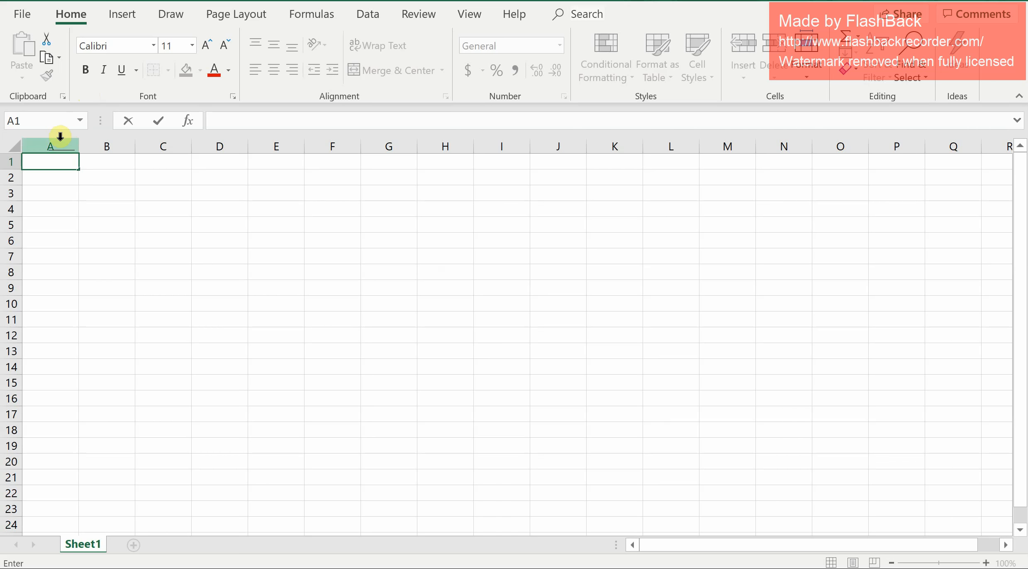
key("Return")
key("Return")
key("Return")
key("Return")
key("Return")
key("Return")
key("Return")
key("Return")
key("Return")
key("Return")
key("Return")
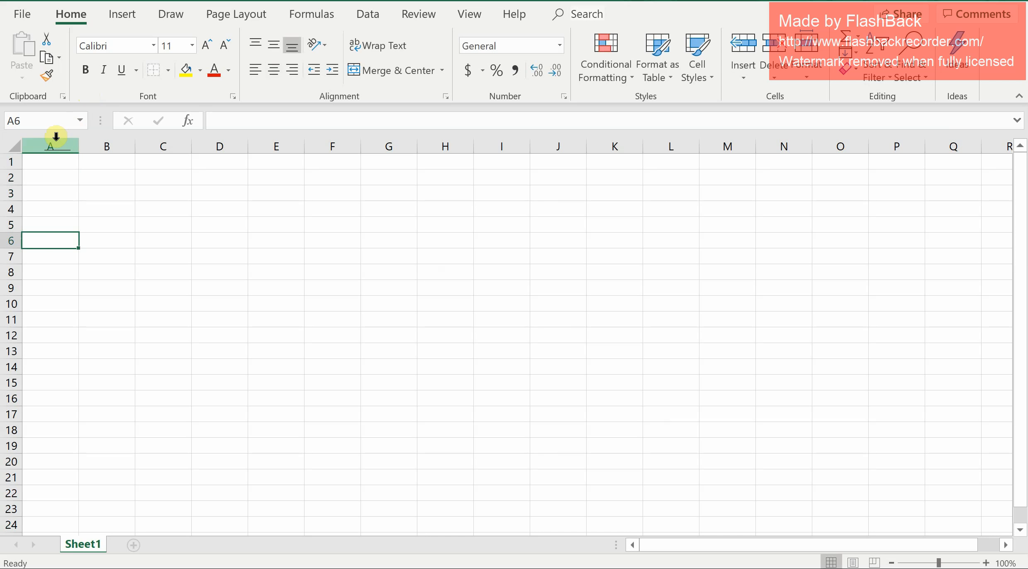
key("Return")
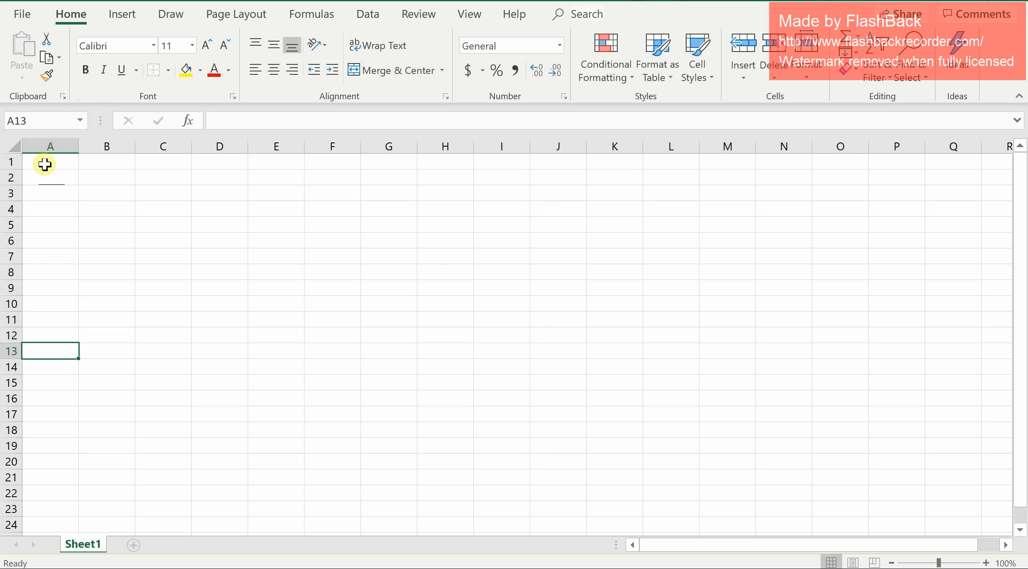
left_click(44, 163)
key("Tab")
key("Tab")
key("Tab")
key("Tab")
key("Tab")
key("Tab")
key("Tab")
key("Tab")
key("Tab")
key("Tab")
key("Tab")
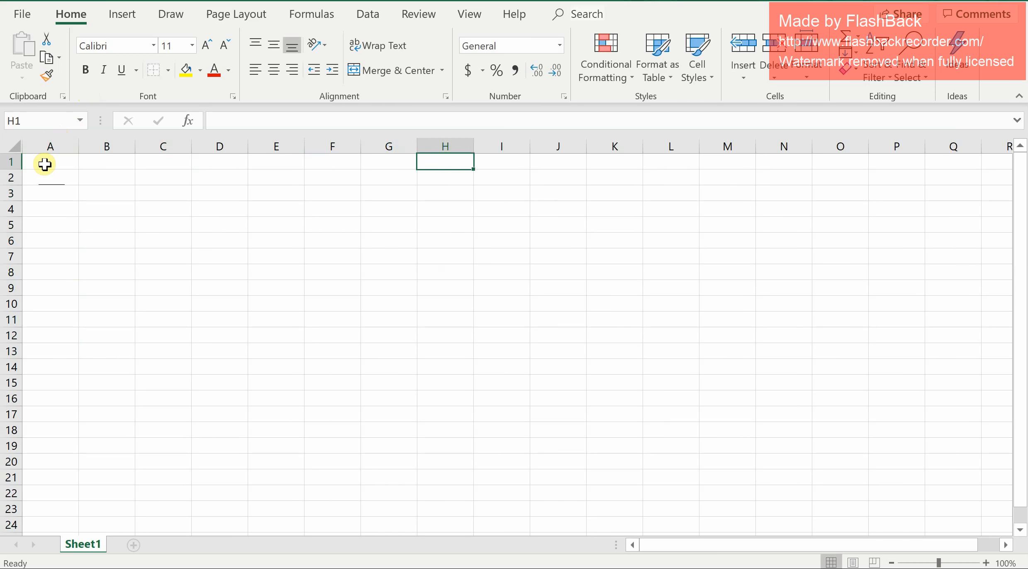
left_click(44, 164)
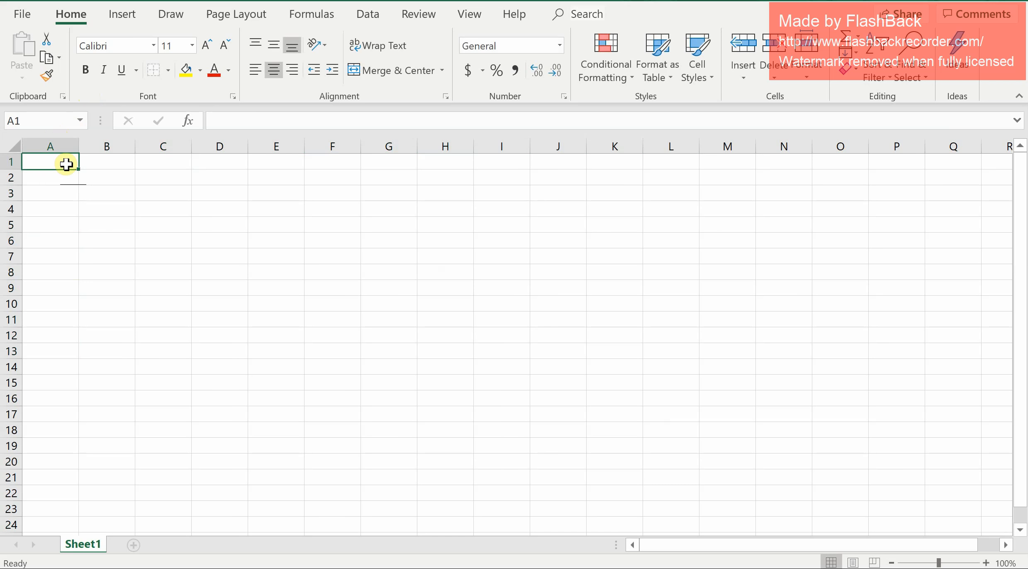
key("Tab")
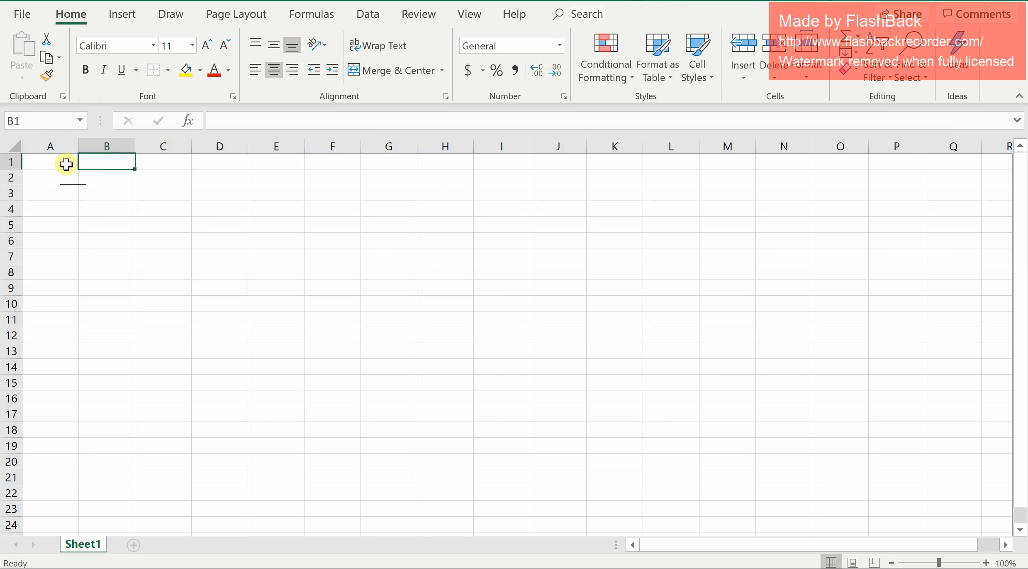
key("Down")
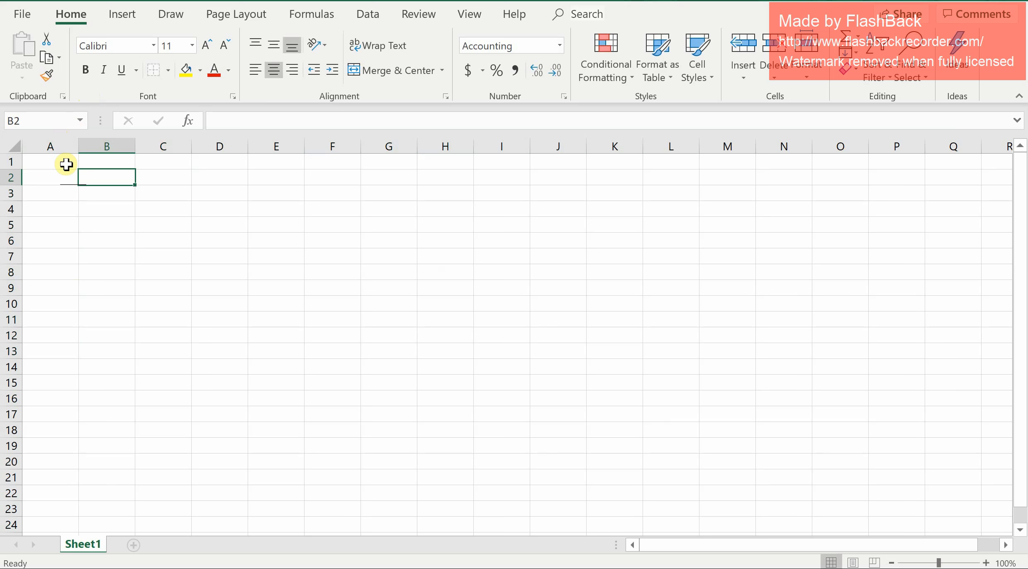
key("Left")
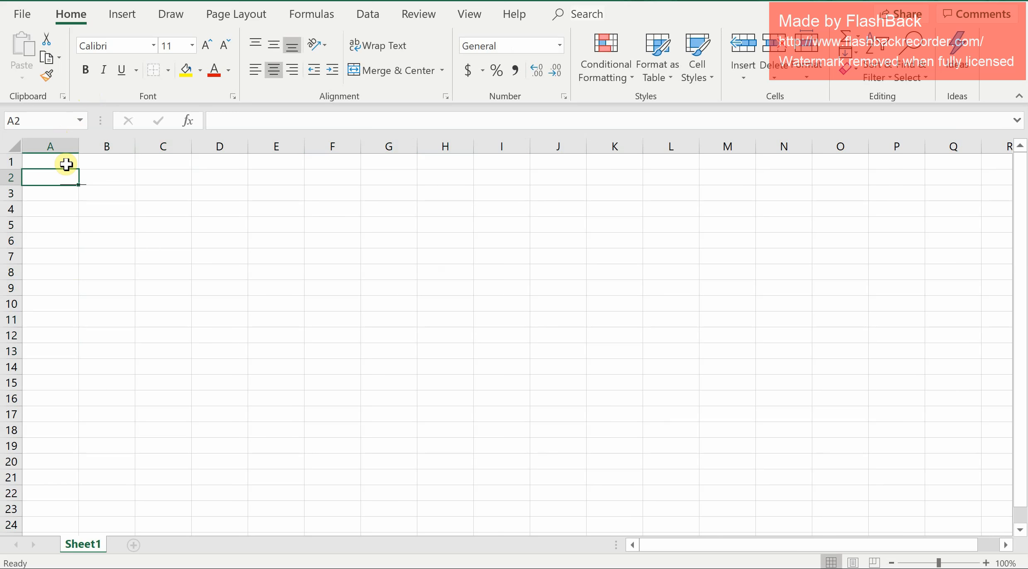
left_click(57, 163)
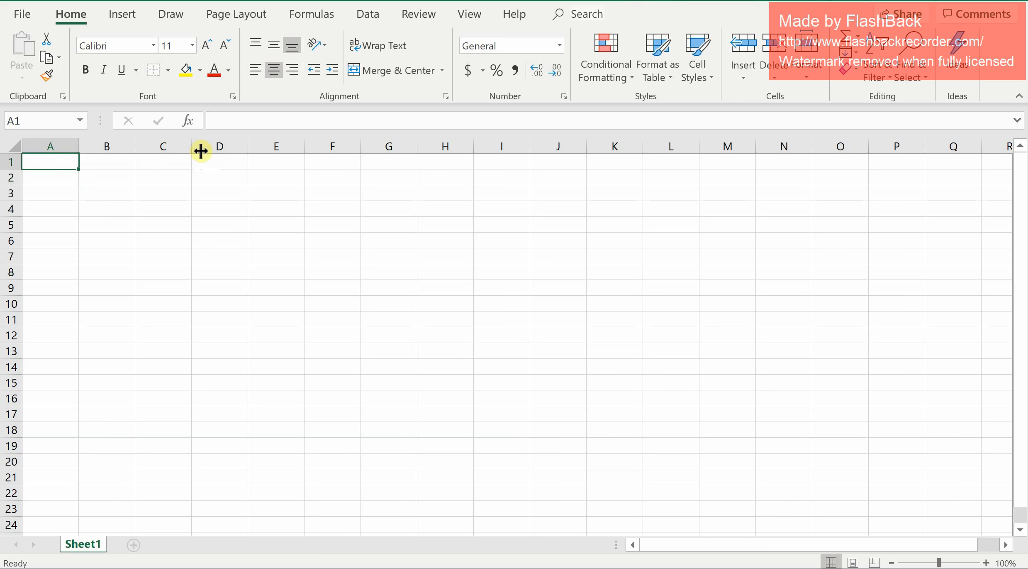
left_click(409, 119)
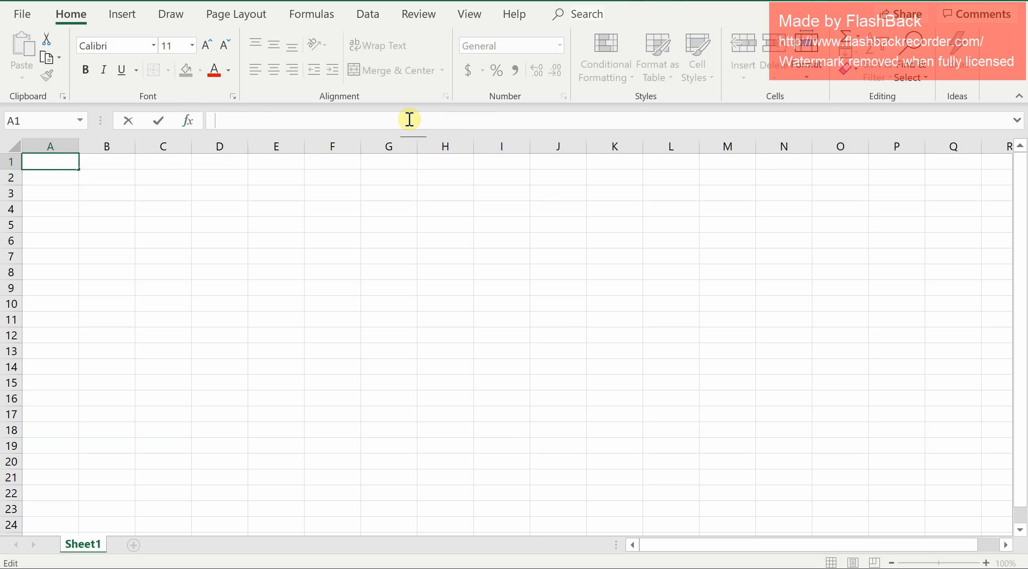
type("type")
key("BackSpace")
key("BackSpace")
key("BackSpace")
key("BackSpace")
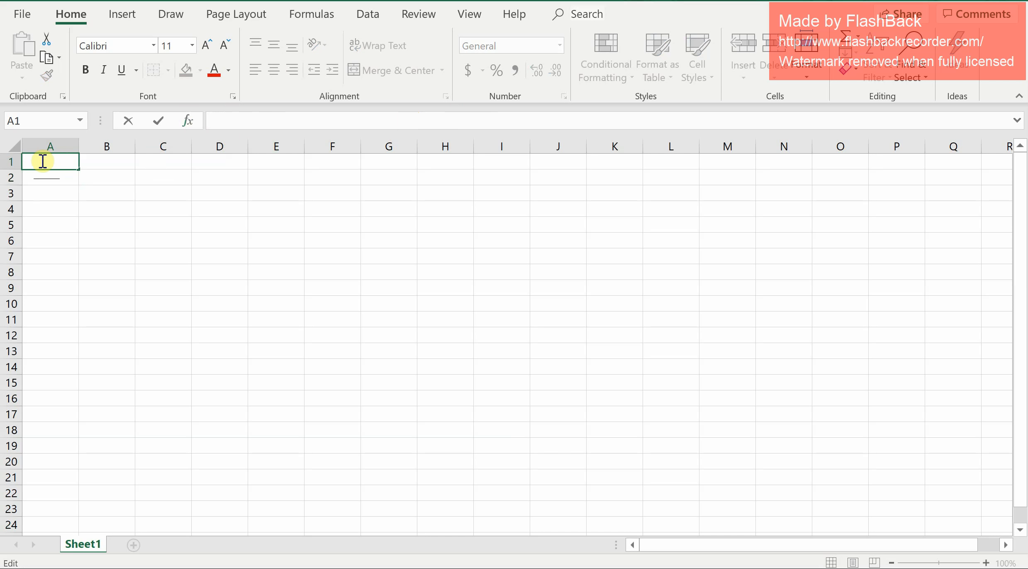
type("type")
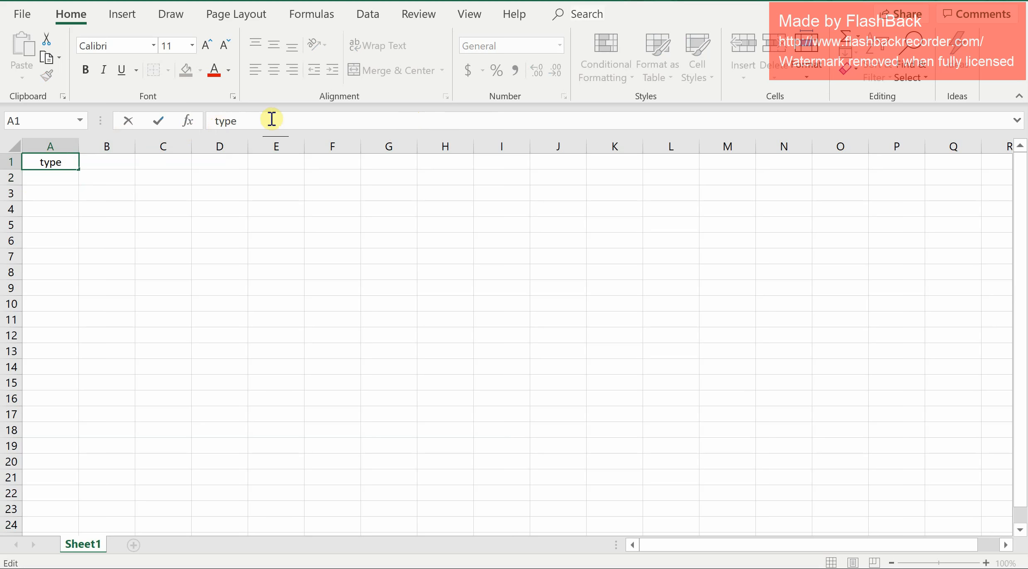
key("BackSpace")
key("BackSpace")
key("BackSpace")
key("BackSpace")
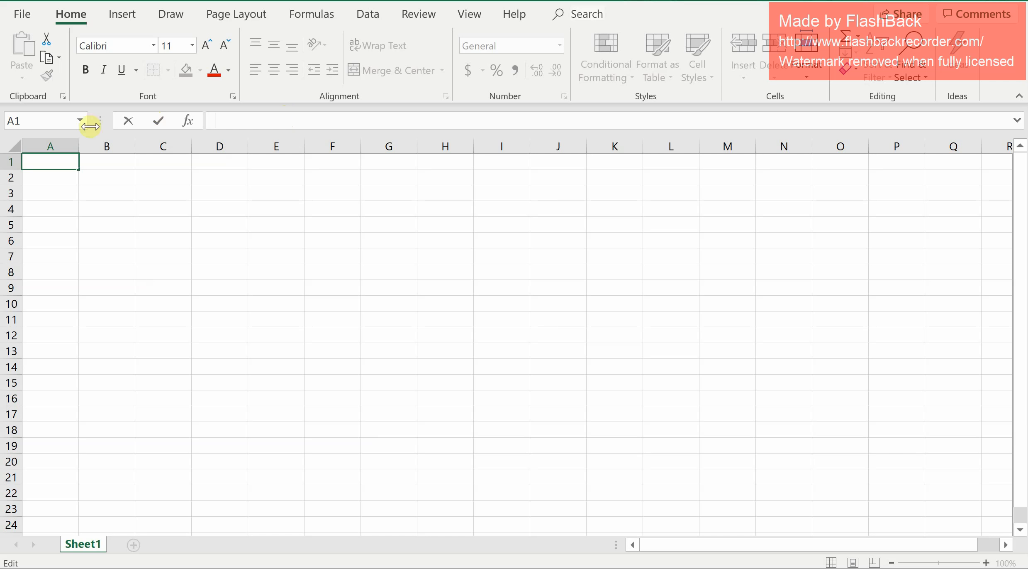
Enter the formula =5+6 in cell A1.
double_click(57, 161)
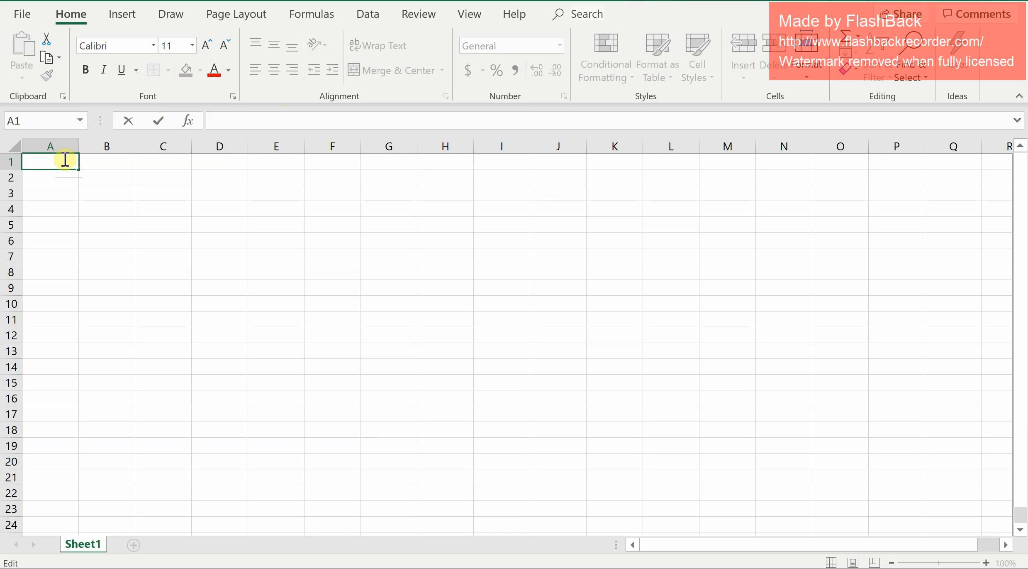
left_click(249, 116)
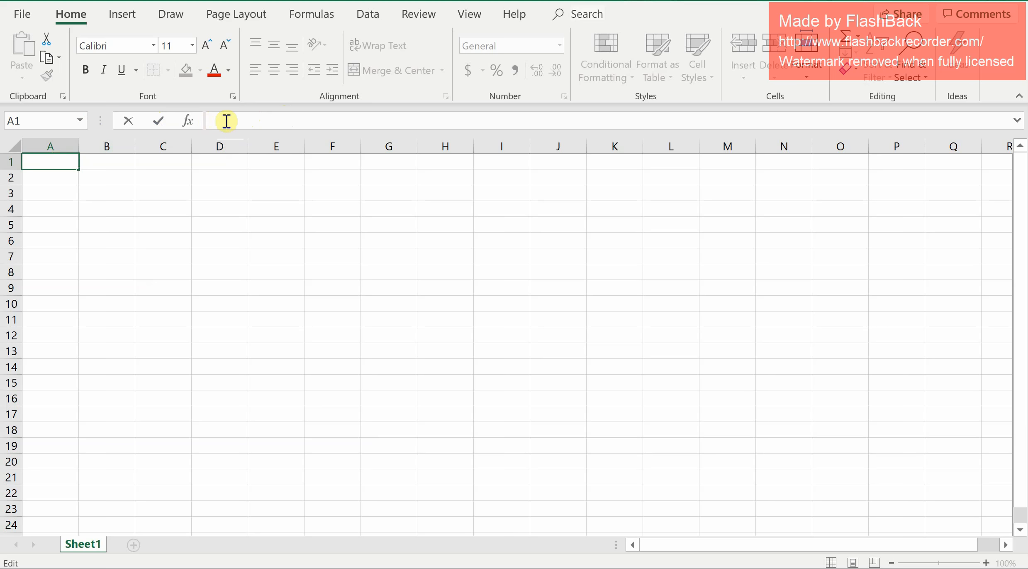
type("=")
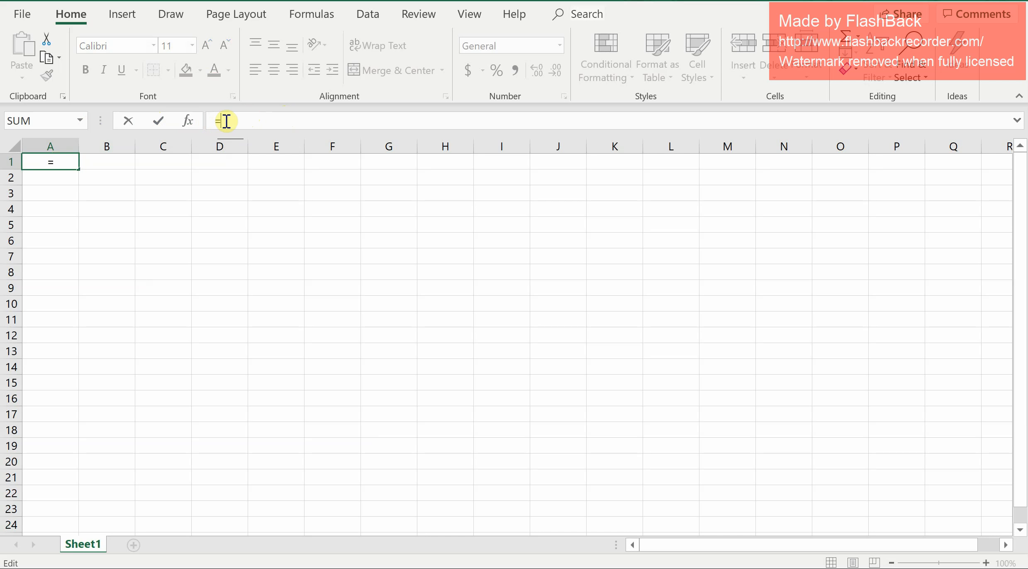
type("5+6")
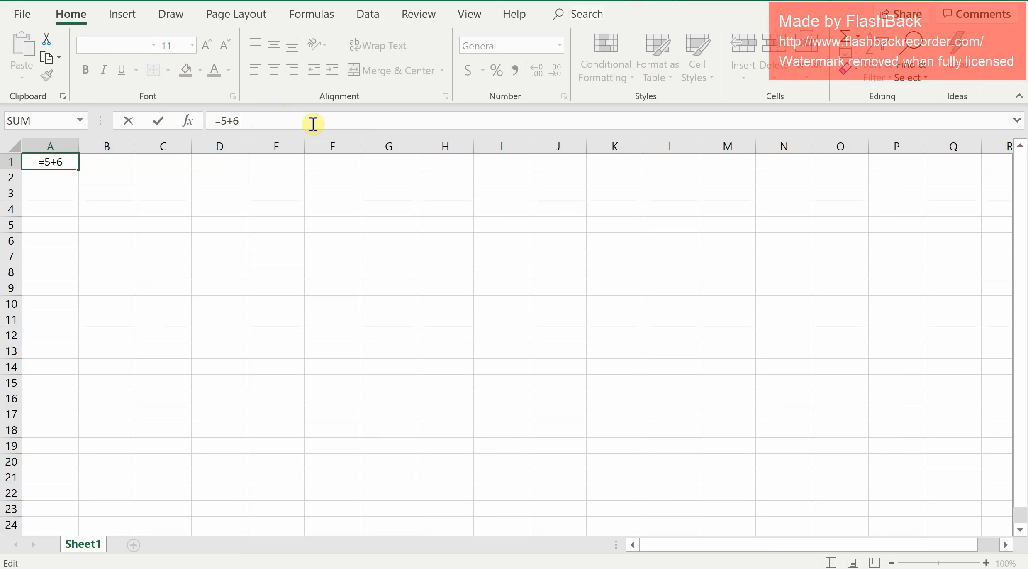
key("Return")
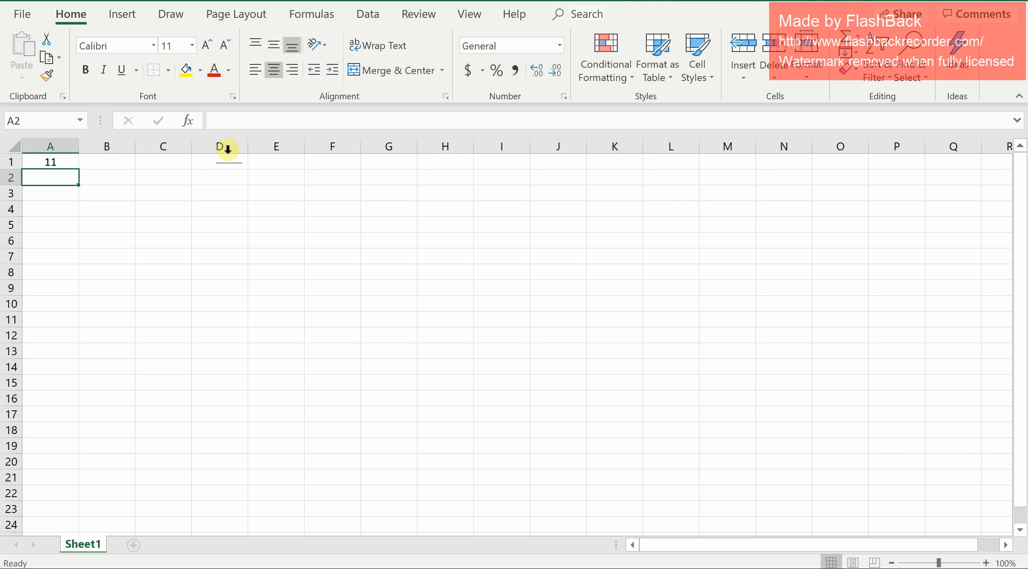
Enter the formula =5*6 in cell A2.
left_click(248, 124)
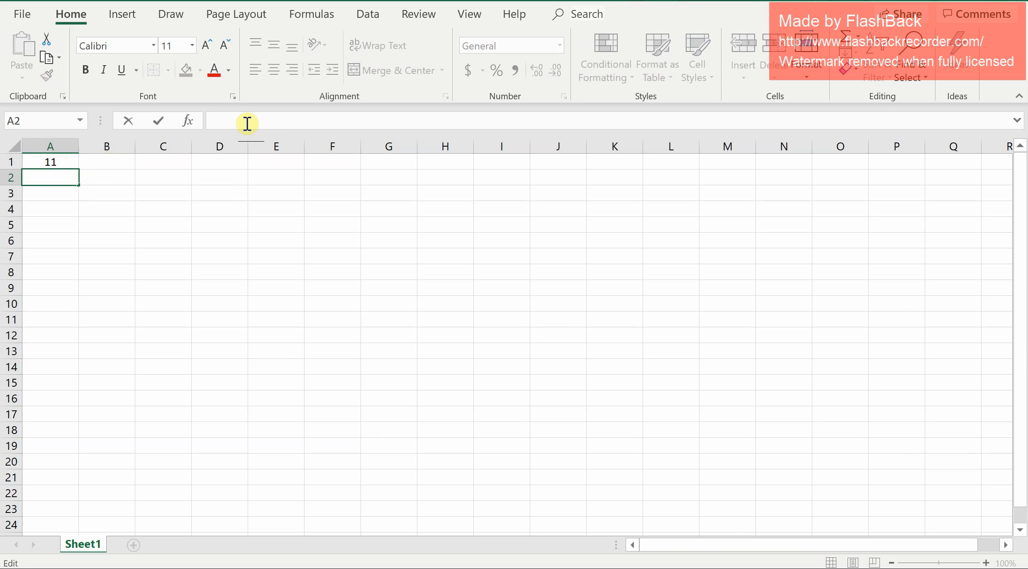
left_click(50, 209)
left_click(50, 178)
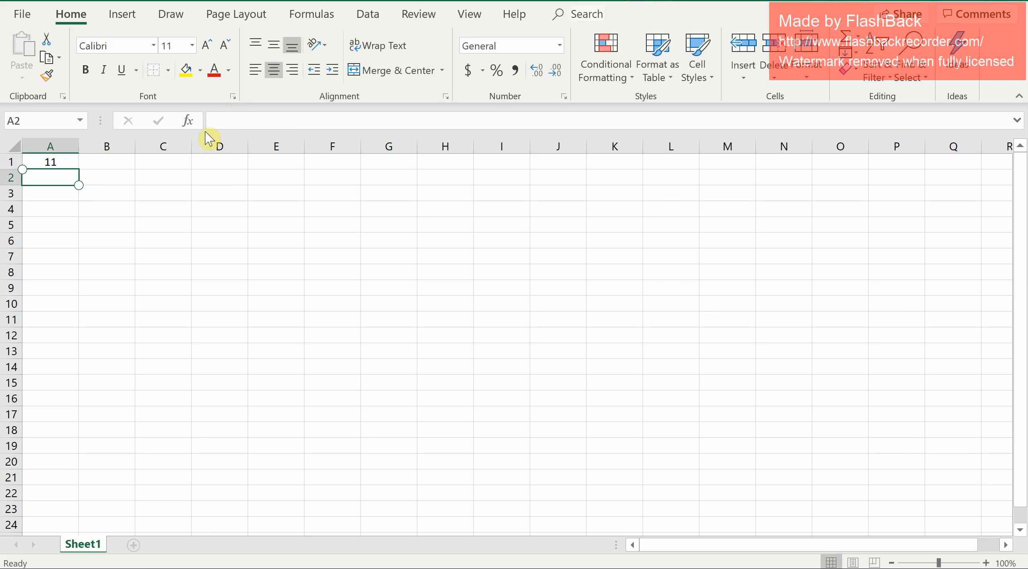
left_click(224, 127)
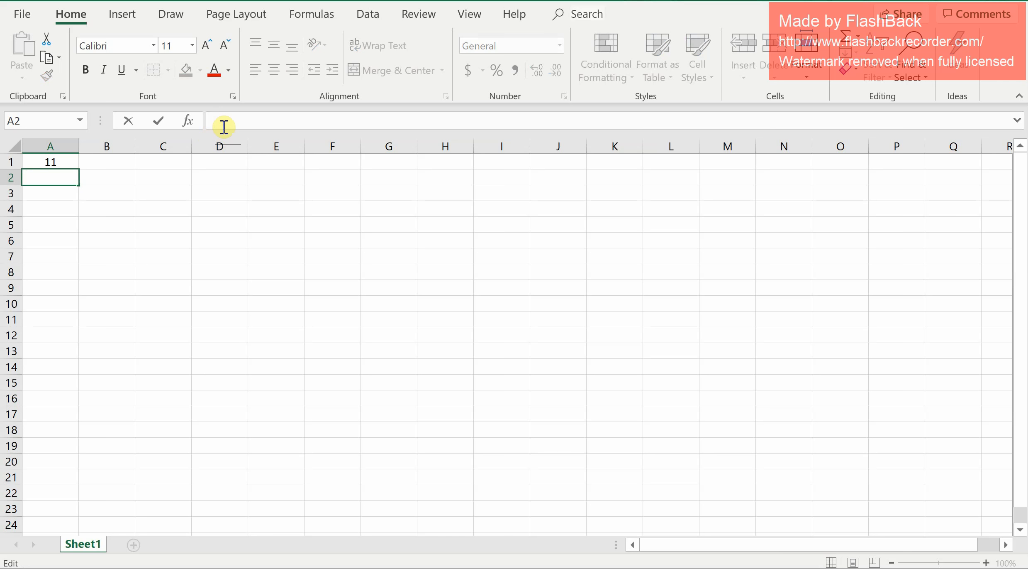
type("=")
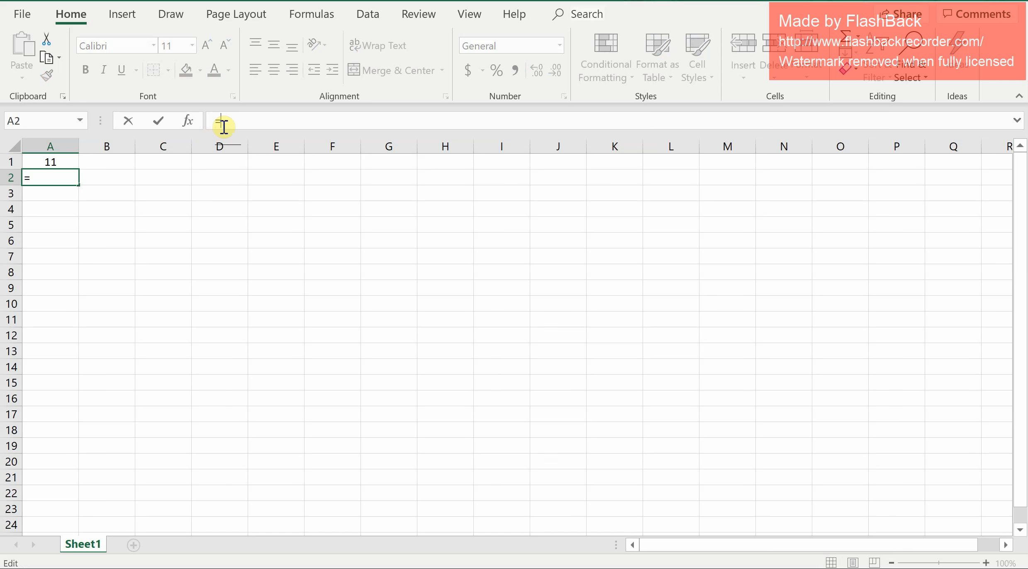
type("5*6")
key("Return")
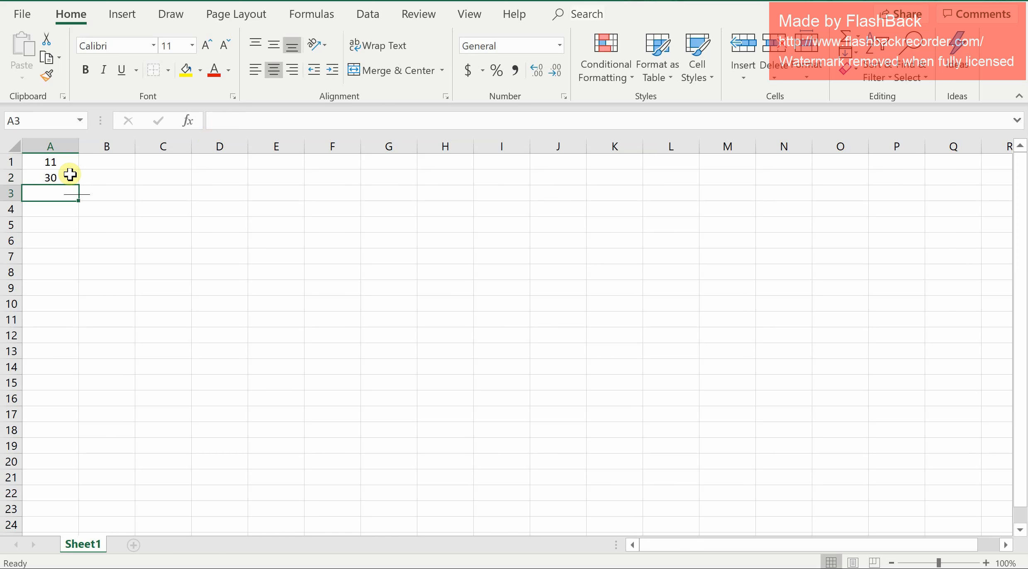
Inspect the formulas behind cells A1 and A2 by selecting and opening each cell.
double_click(49, 193)
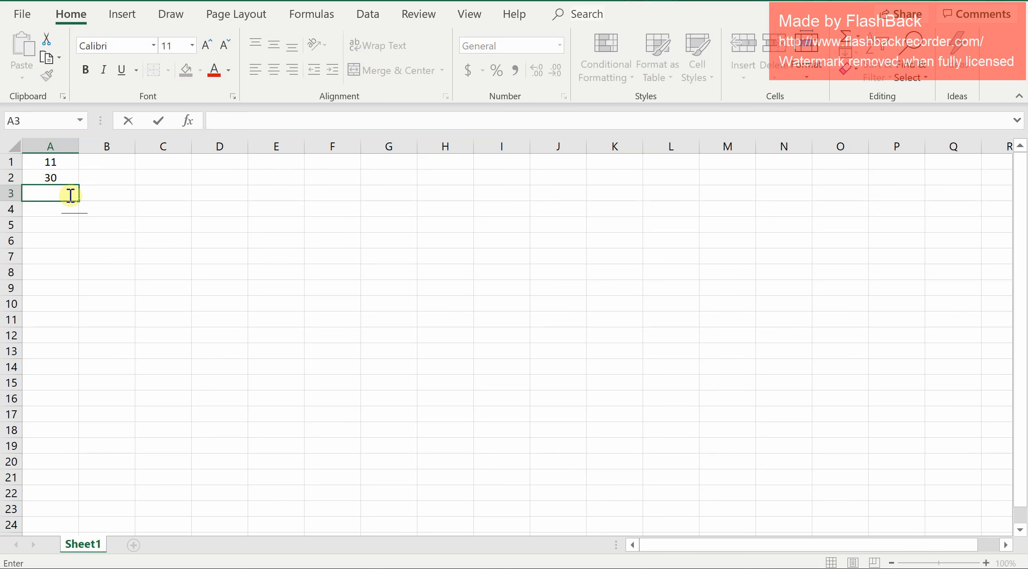
left_click(68, 180)
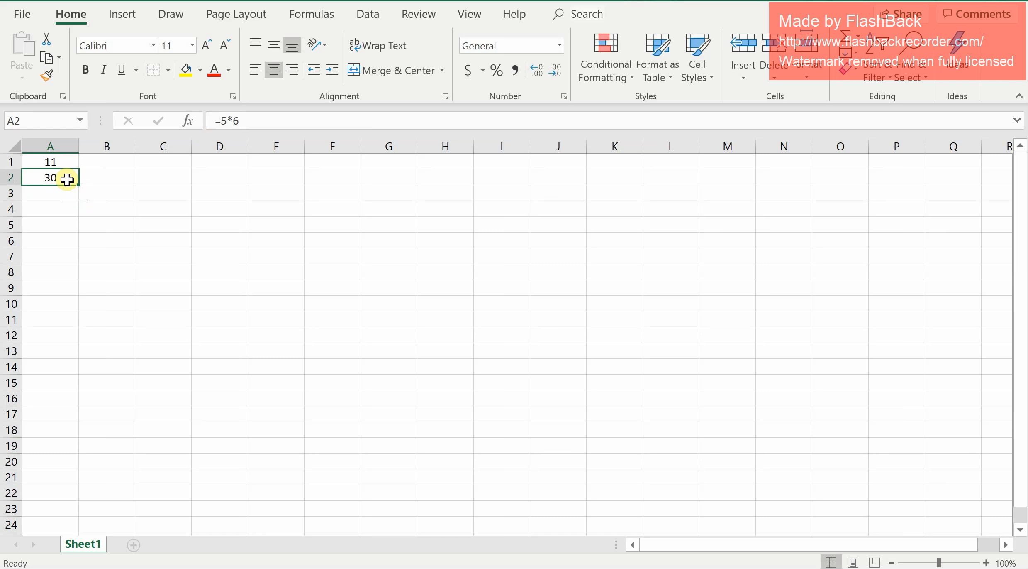
key("Up")
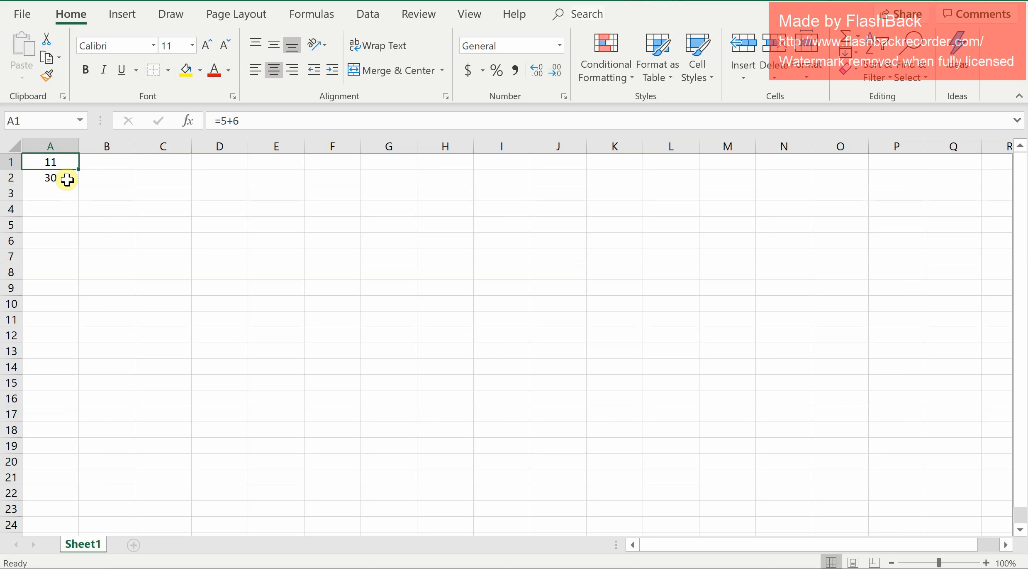
key("Down")
key("Up")
key("Down")
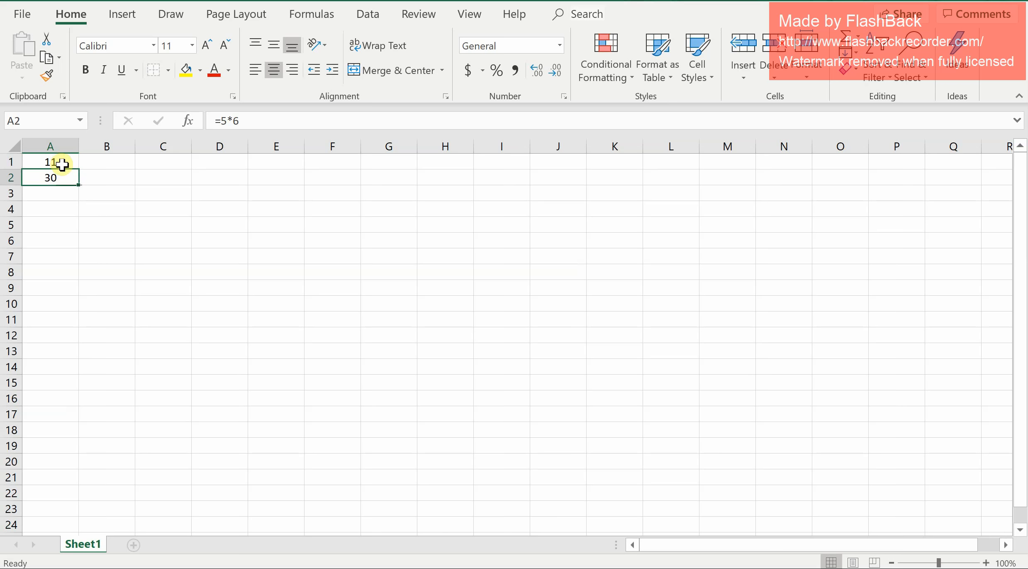
double_click(65, 160)
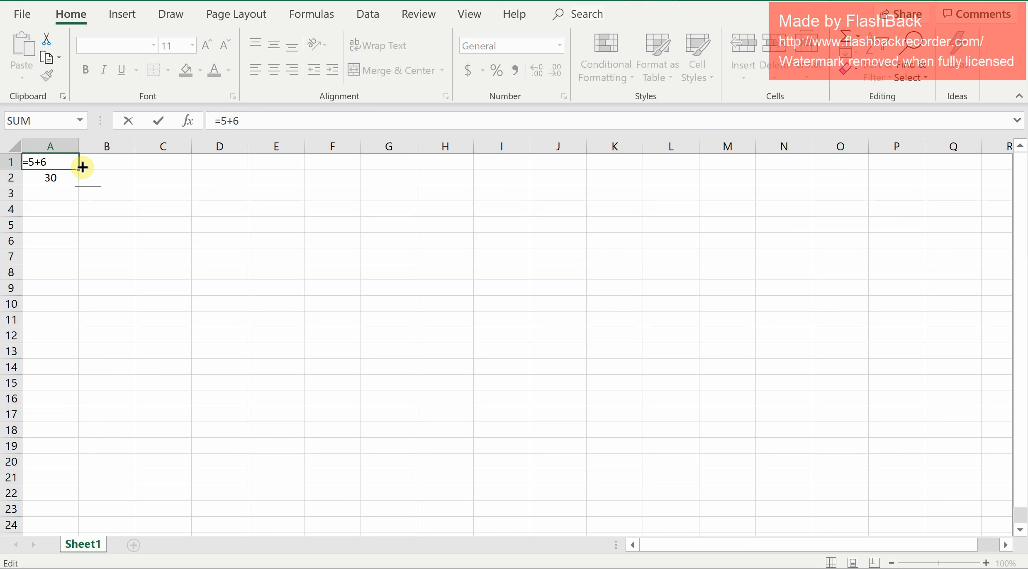
key("Return")
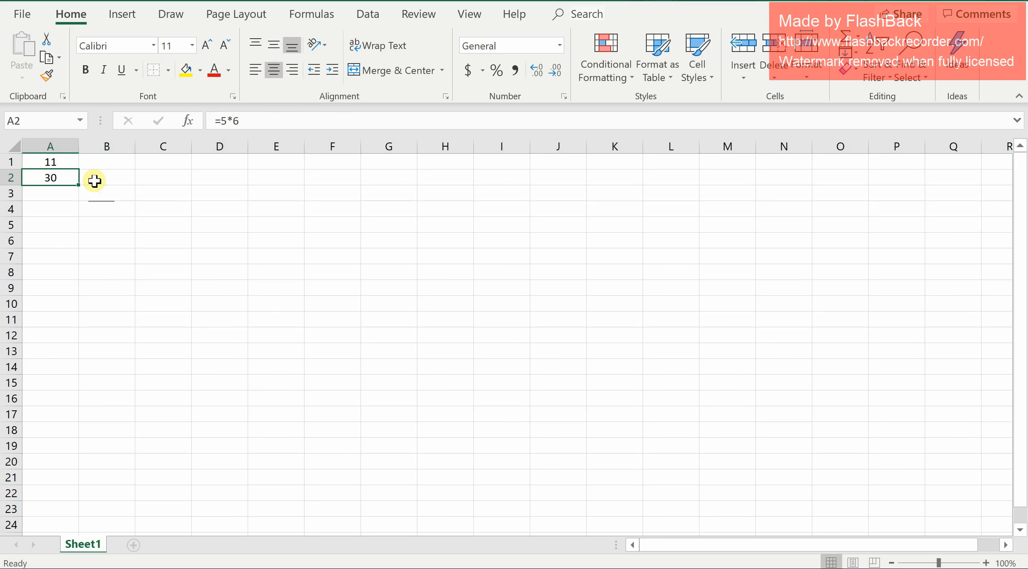
left_click(99, 165)
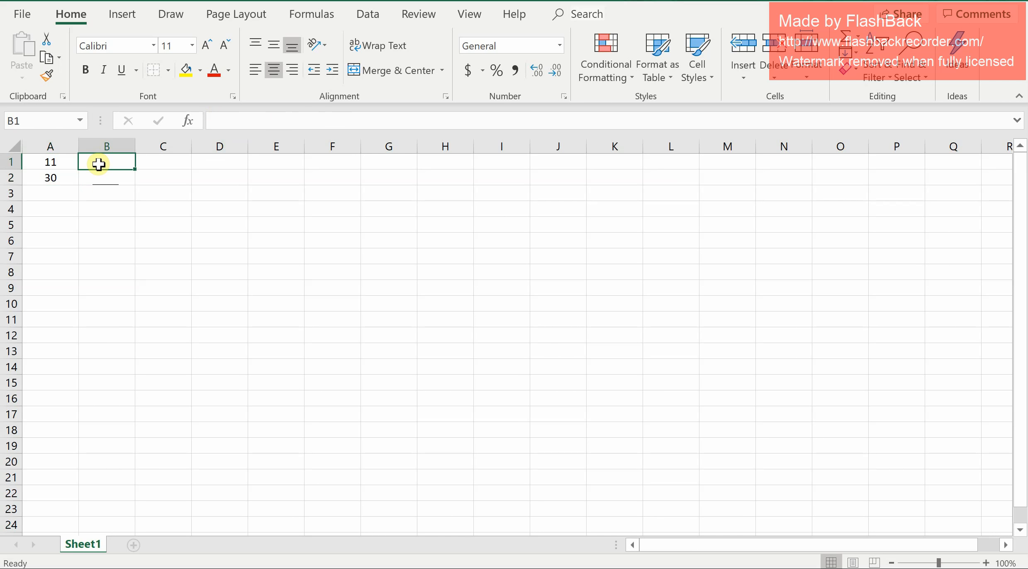
double_click(99, 164)
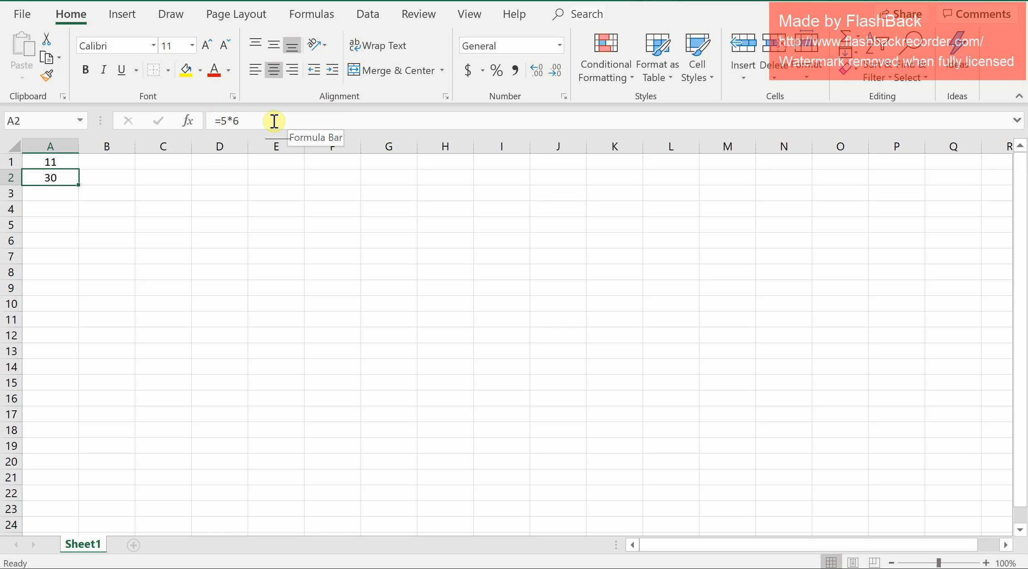
key("Down")
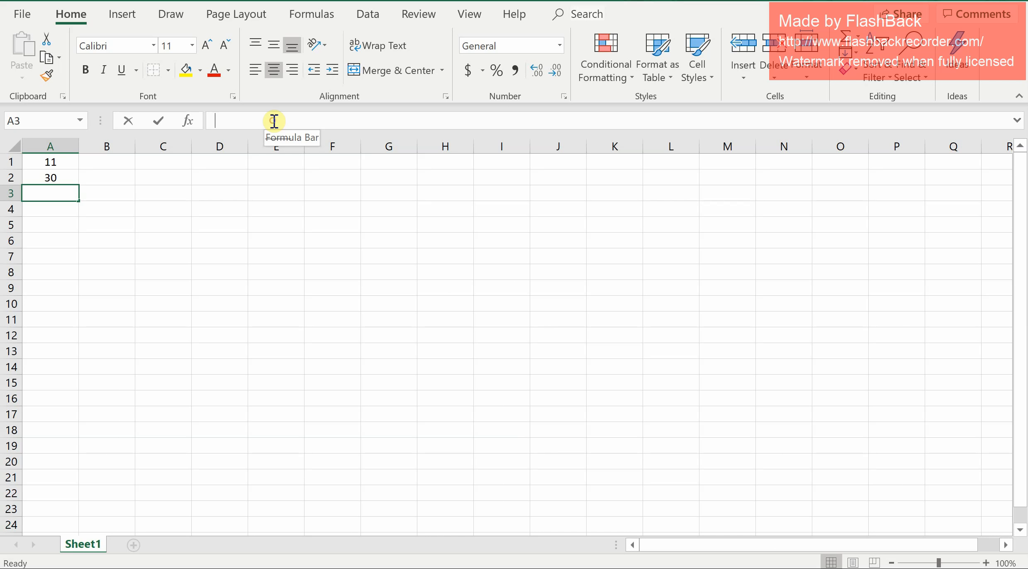
Enter the formula =5/5 in cell A3 and reselect that cell.
left_click(275, 121)
type("=")
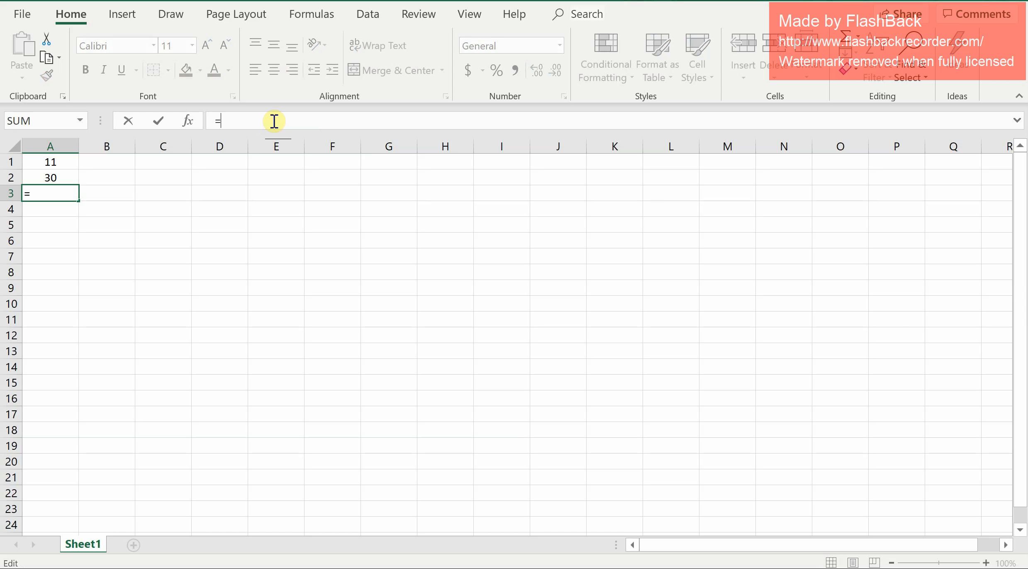
type("5/5")
key("Return")
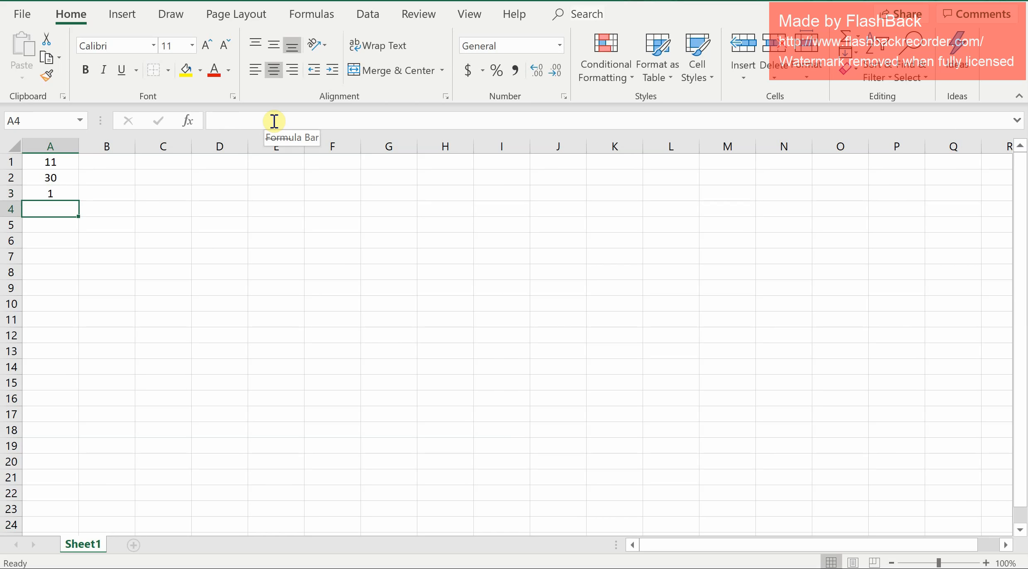
key("Up")
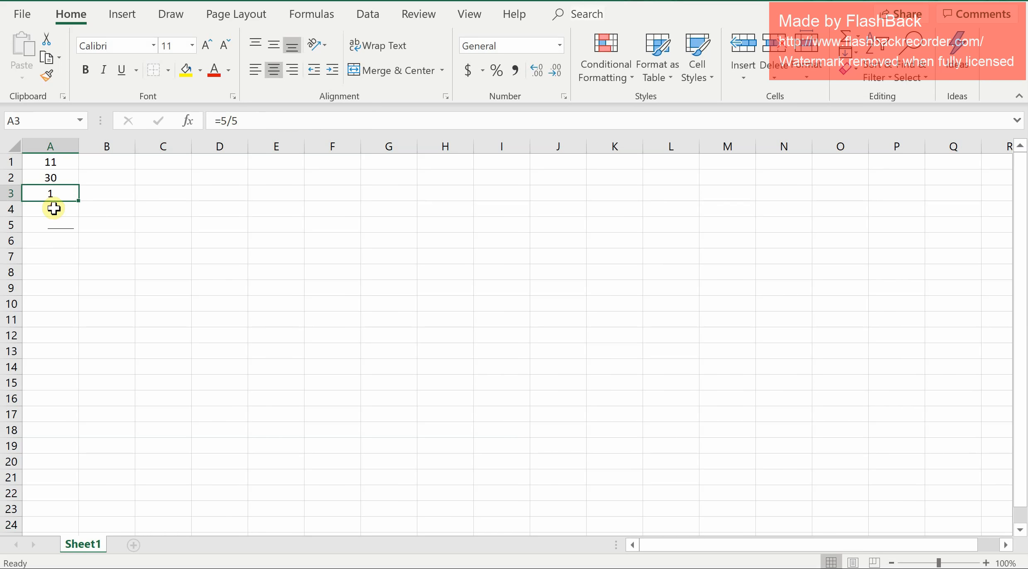
Enter the formula =5-5 in cell A4.
left_click(53, 207)
left_click(286, 130)
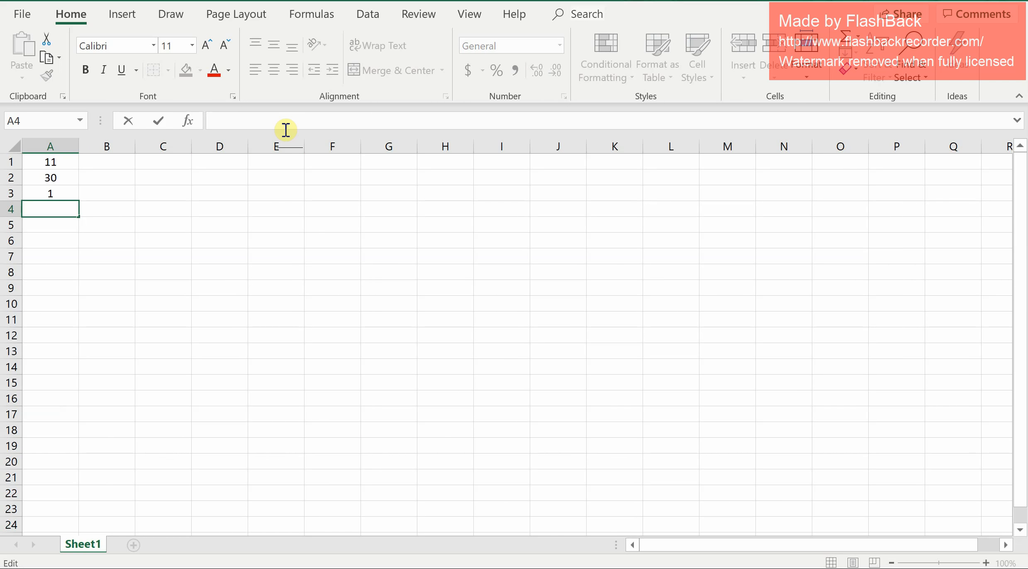
type("=")
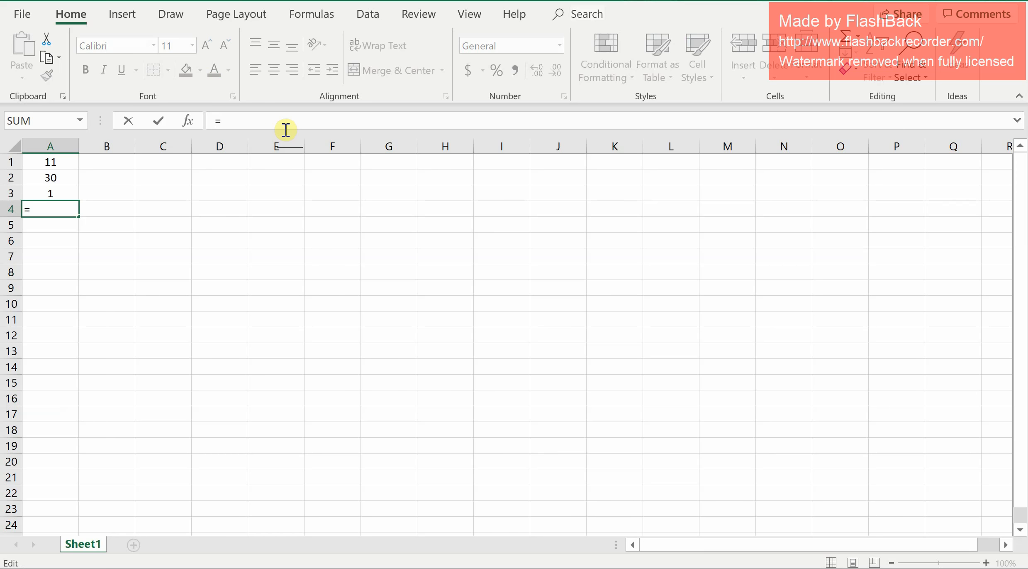
type("5-5")
key("Return")
Review the formulas behind cells A3 and A4 by moving between the cells.
left_click(60, 211)
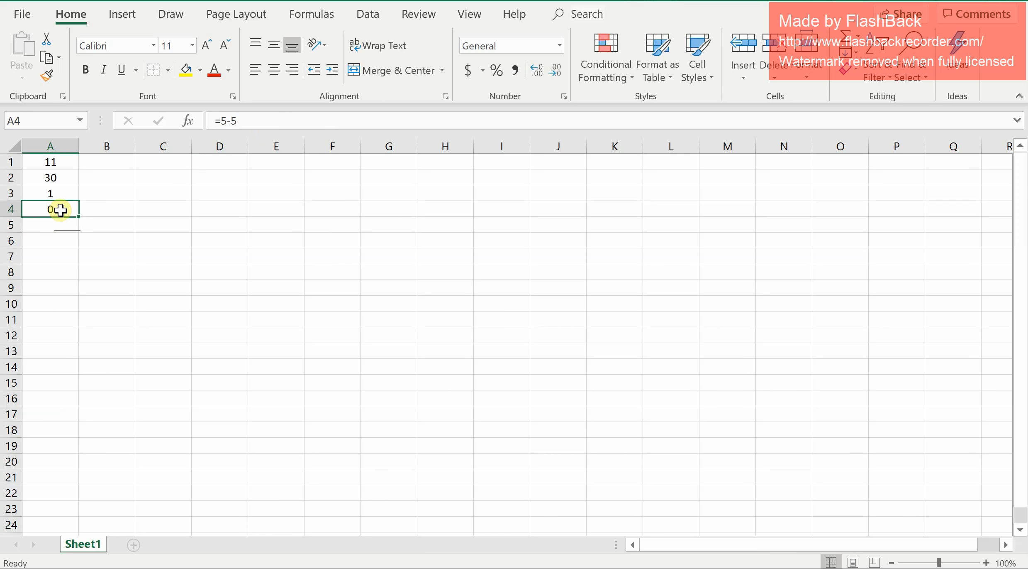
key("Up")
key("Up")
key("Up")
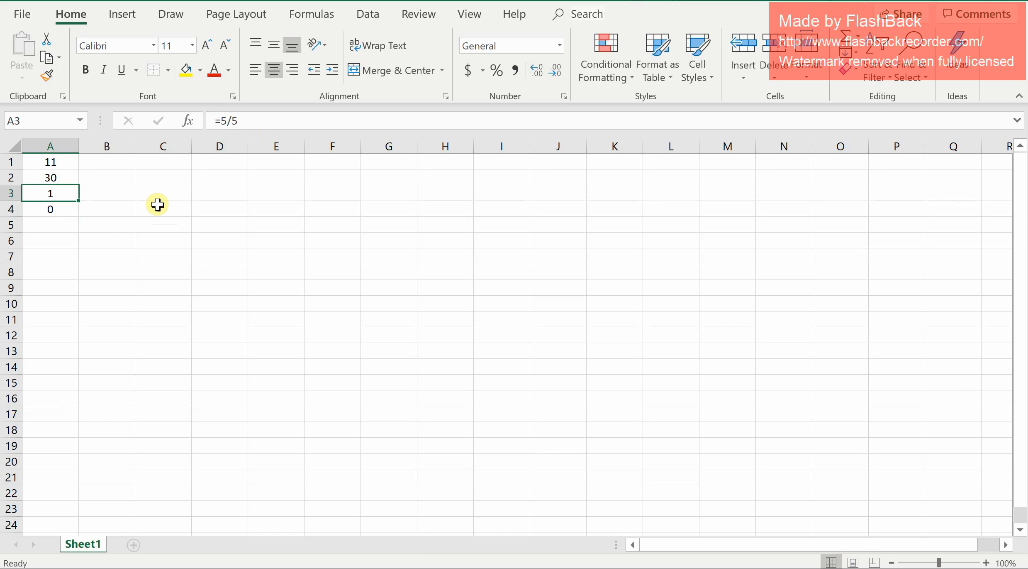
key("Down")
key("Down")
key("Down")
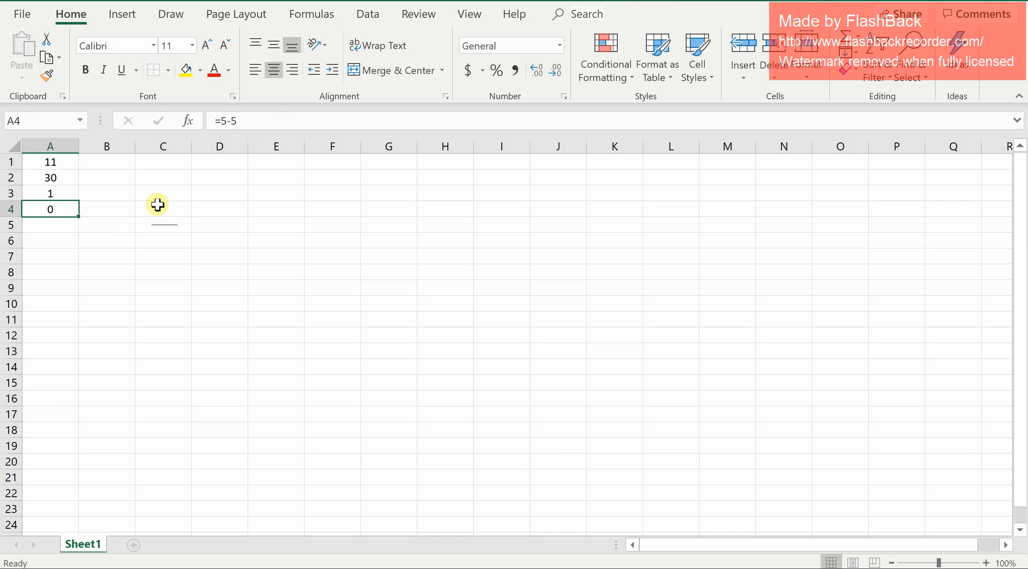
Enter 5+6 in cell B1 without a leading equals sign.
left_click(116, 161)
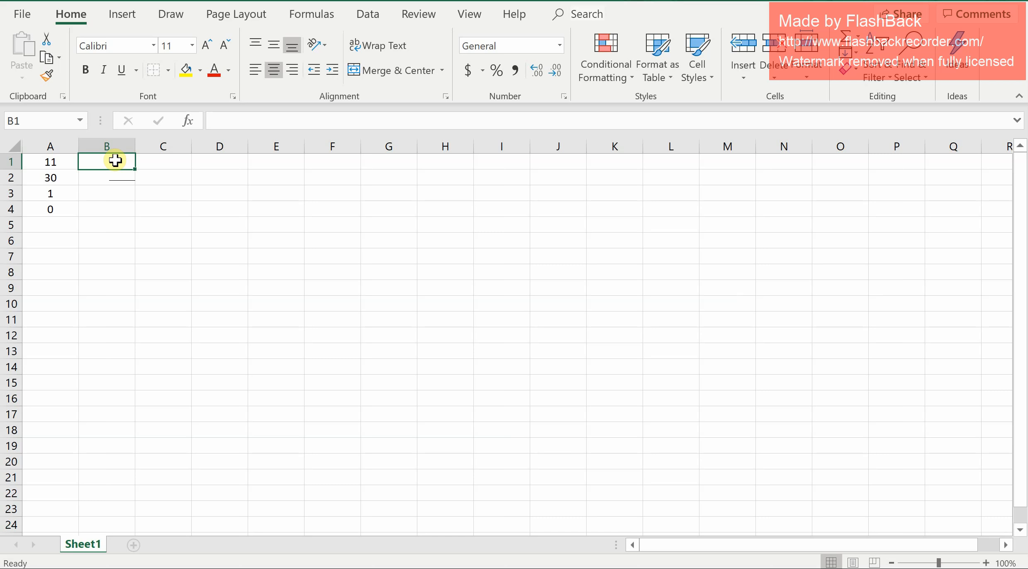
type("5")
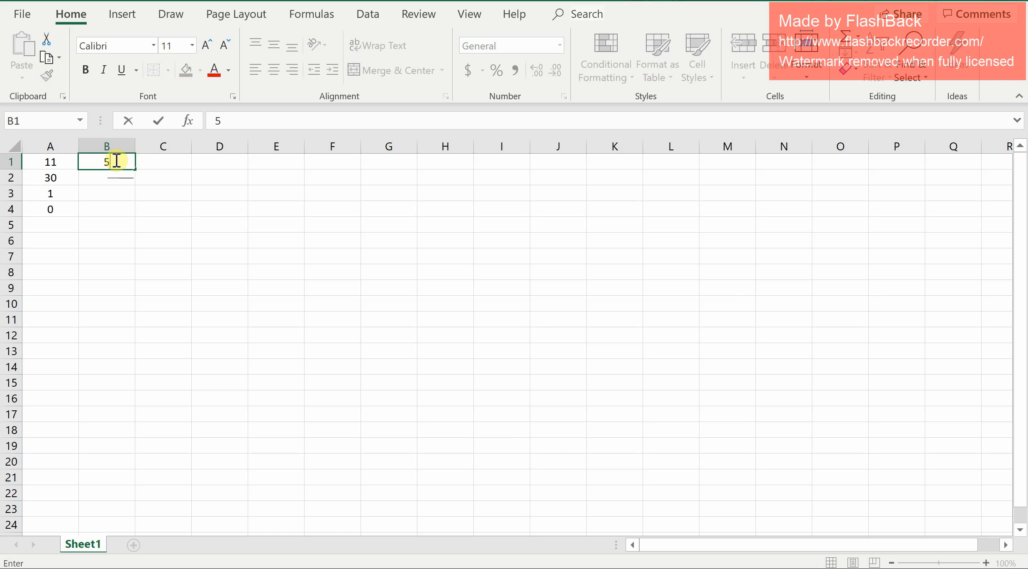
type("+6")
key("Return")
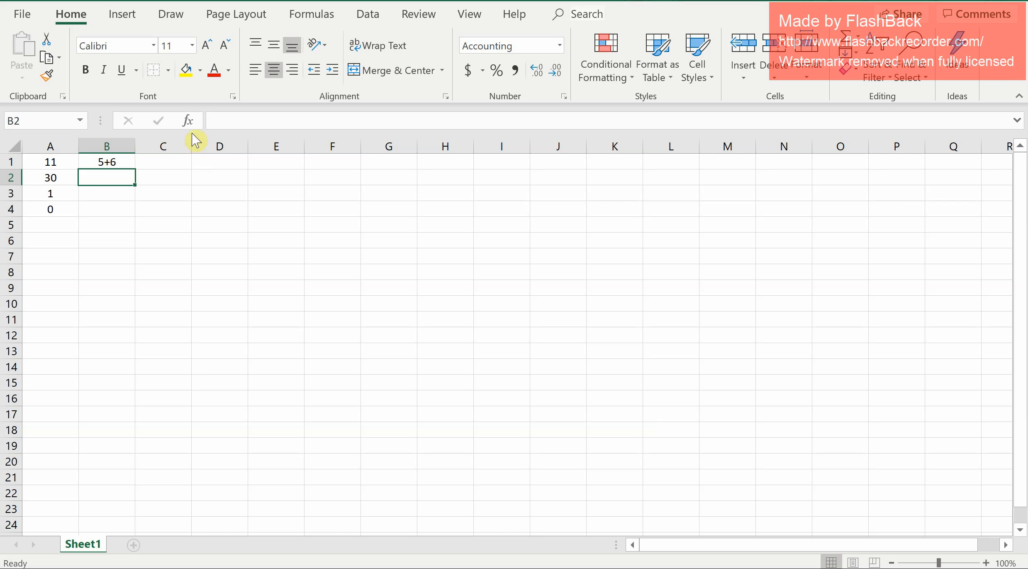
Add a new worksheet.
left_click(234, 123)
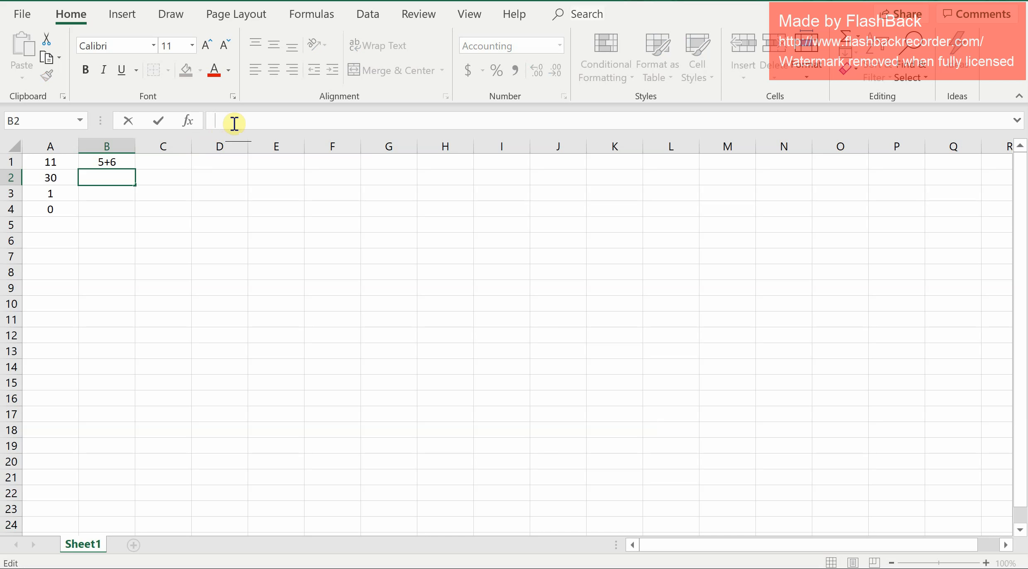
type("=")
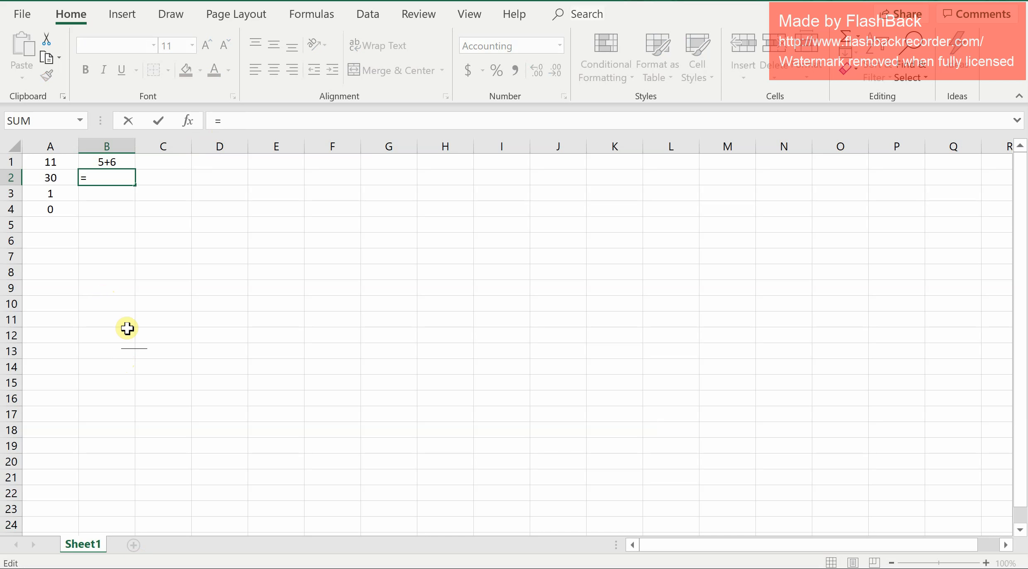
left_click(137, 545)
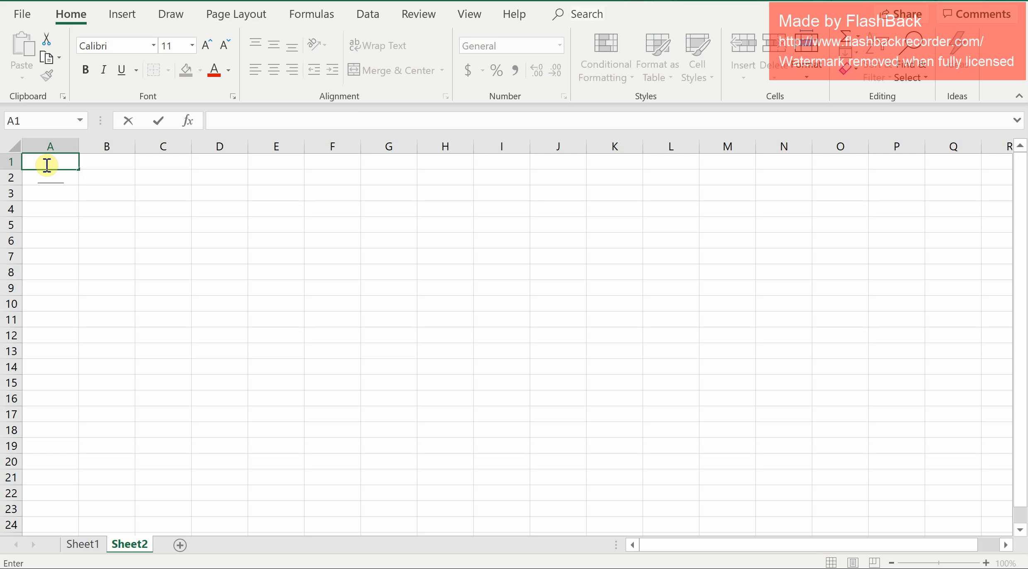
Enter the column headers Fruit, Cost, Quantity and Total across row 1 of the new sheet.
type("Fruit")
key("Tab")
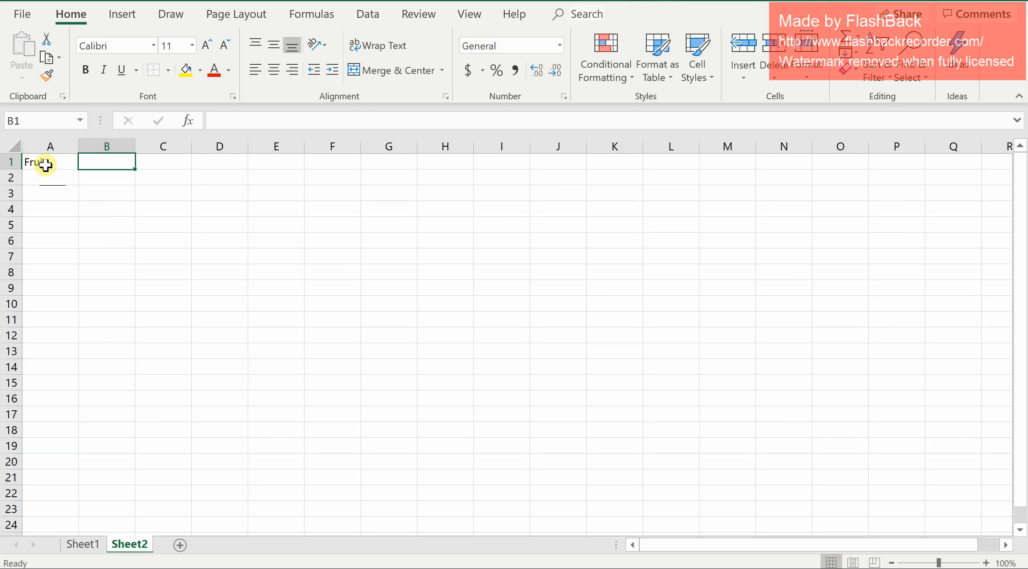
type("Cost")
key("Tab")
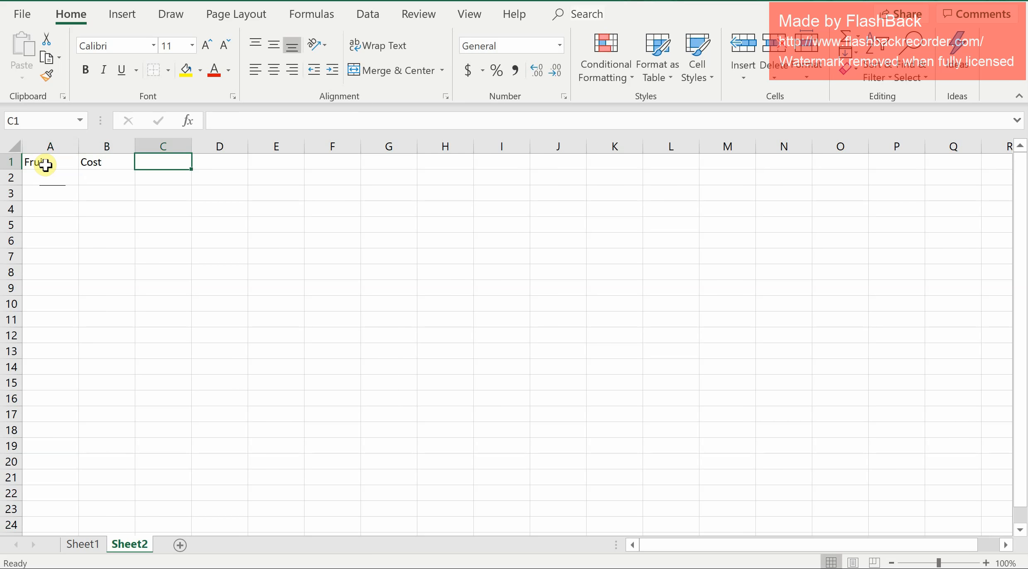
type("Quanit")
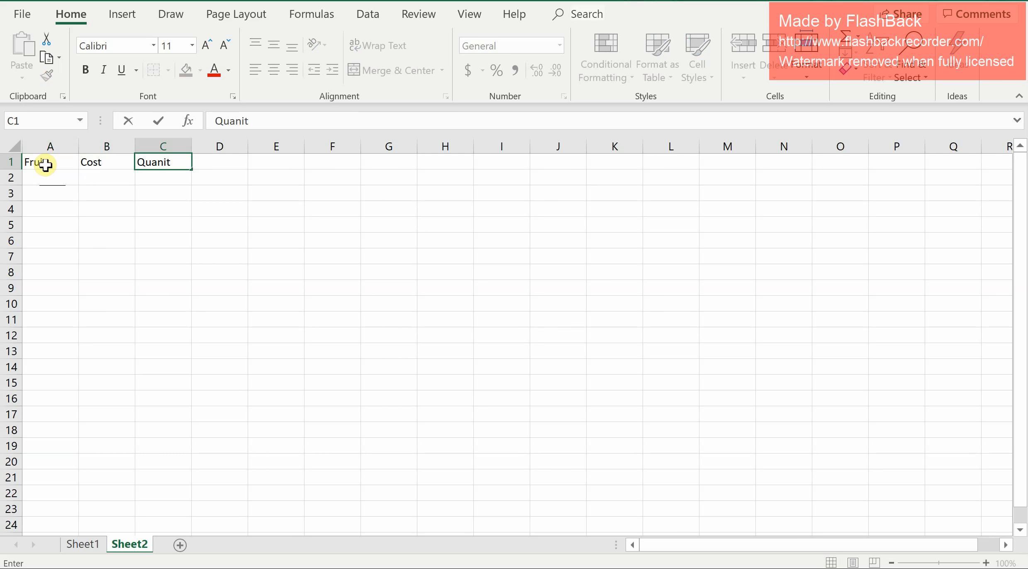
key("BackSpace")
key("BackSpace")
type("tity")
key("Tab")
type("al")
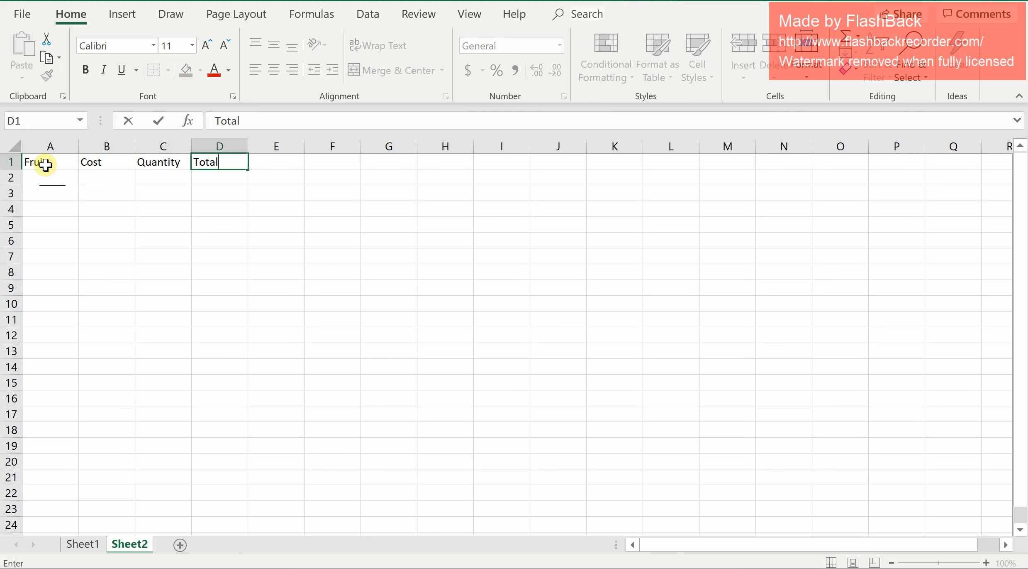
Enter Apples, Oranges and Pears in cells A2 to A4 under Fruit.
left_click(31, 176)
type("Apples")
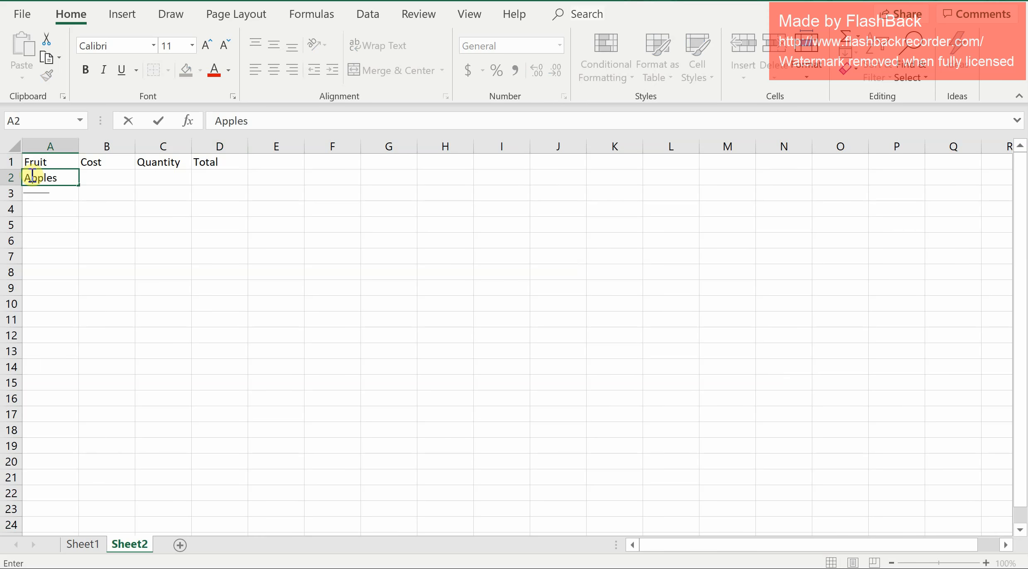
key("Return")
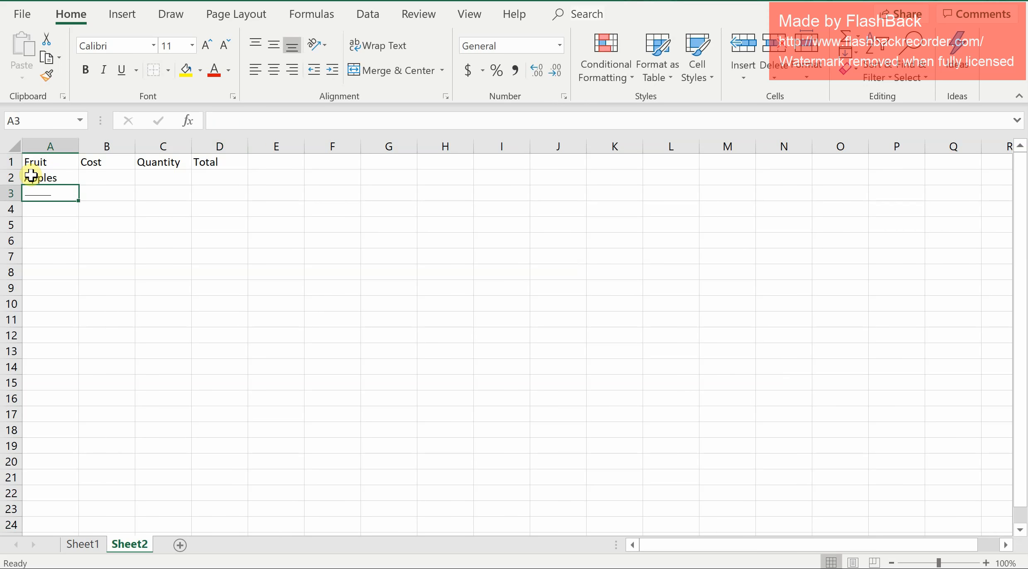
type("Oranges")
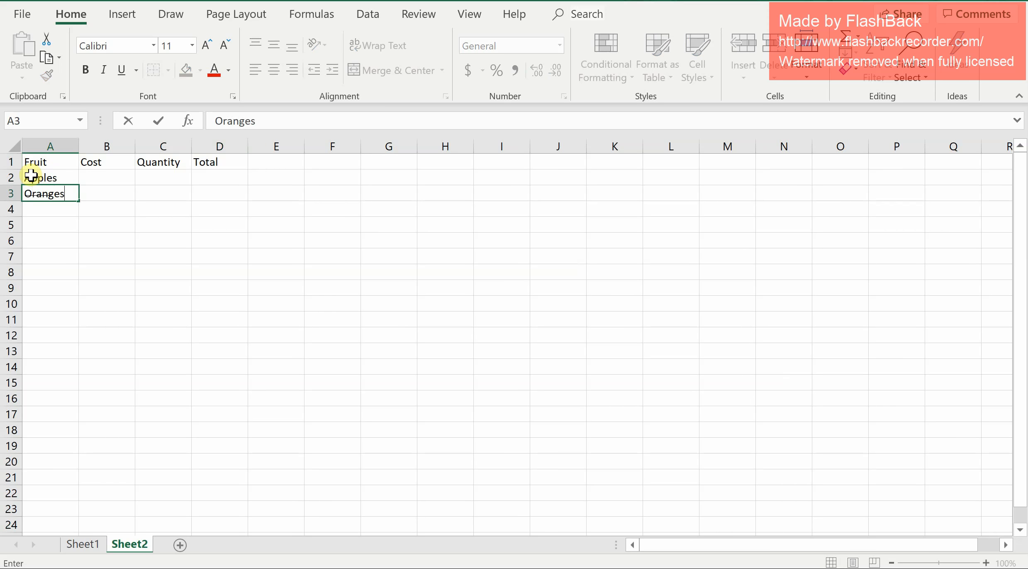
key("Return")
type("Pears")
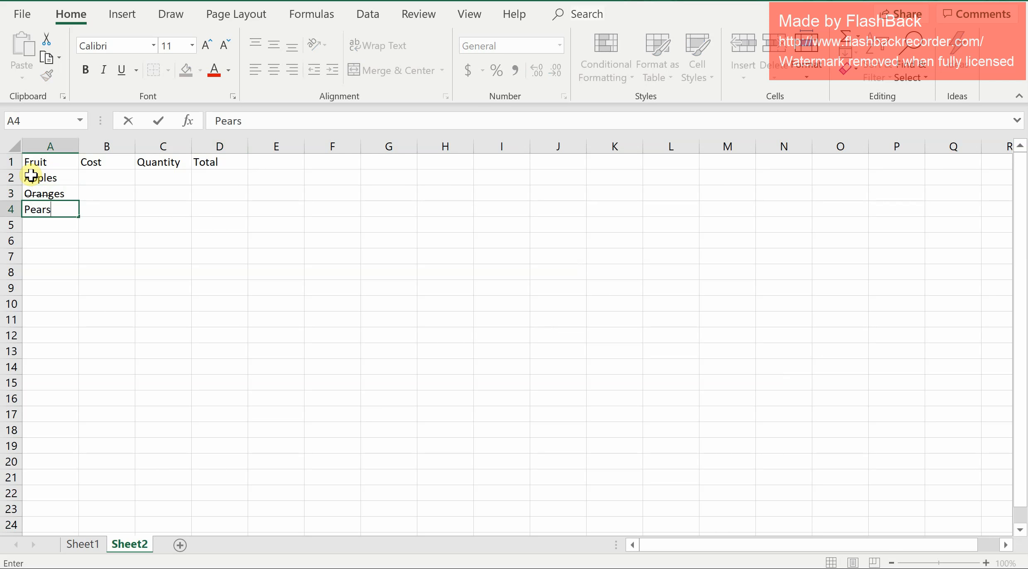
key("Return")
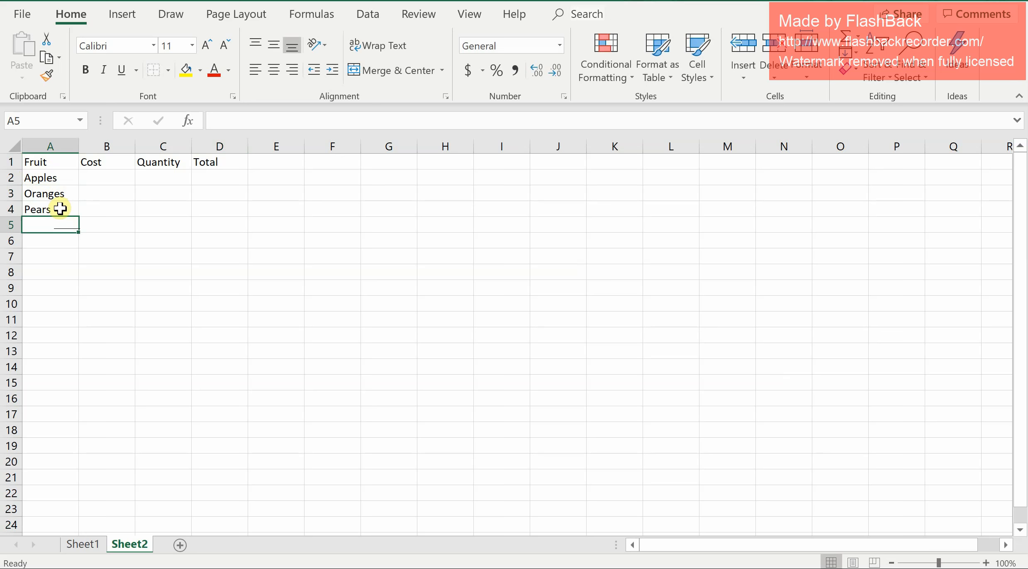
Enter costs 0.4, .25 and .35 in cells B2 to B4.
left_click(104, 178)
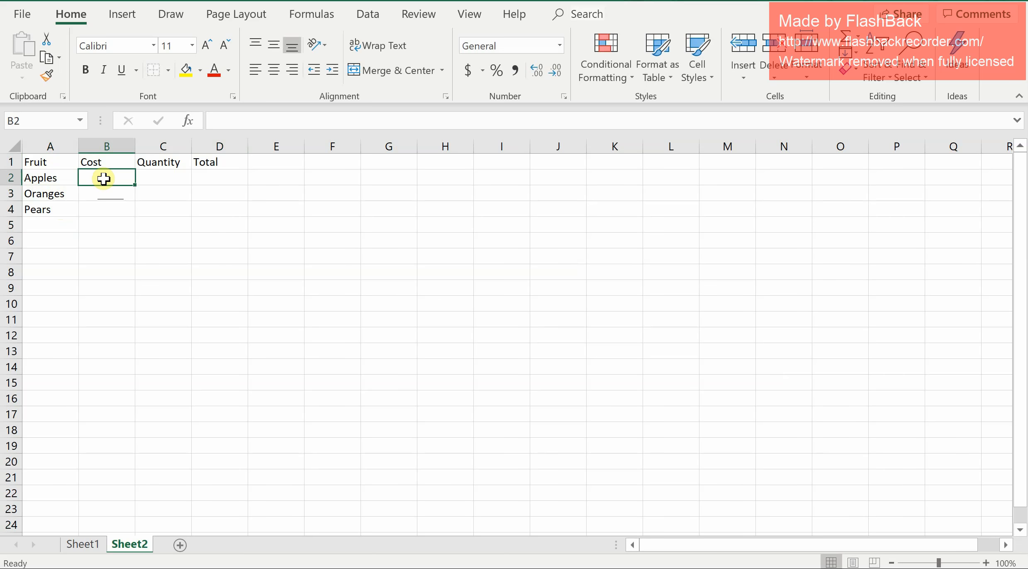
type("0.4")
key("Return")
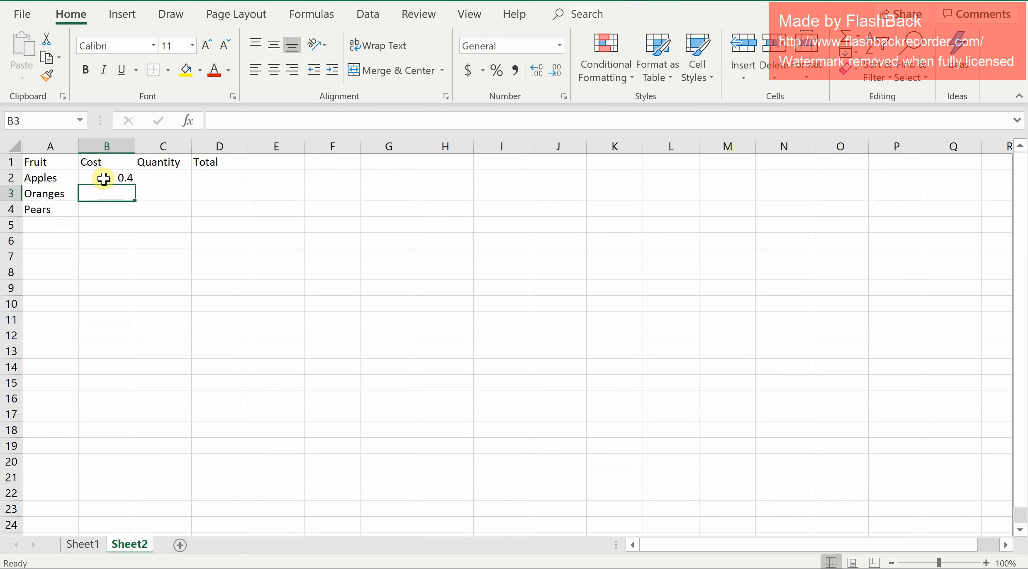
type(".25")
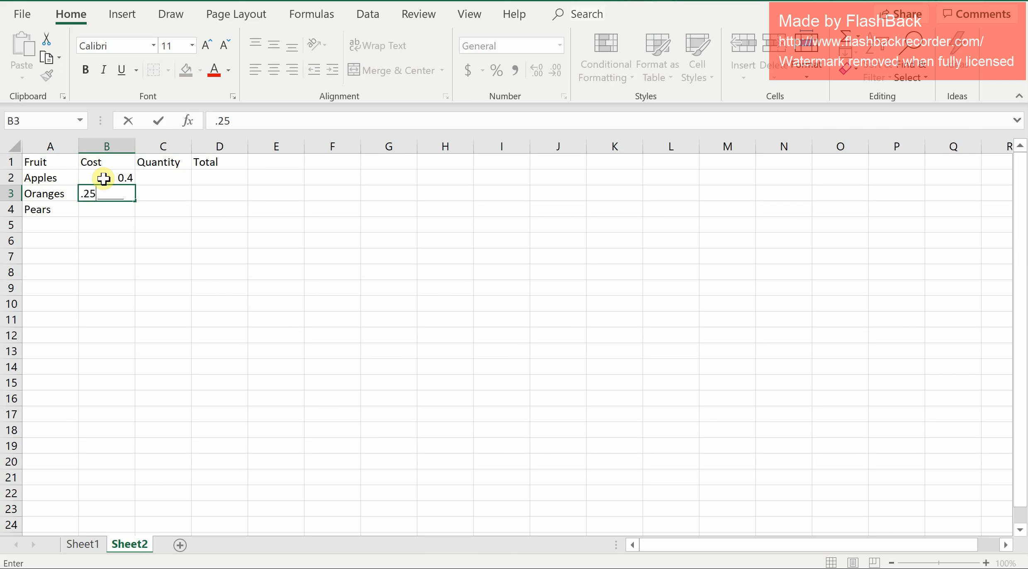
key("Return")
type(".35")
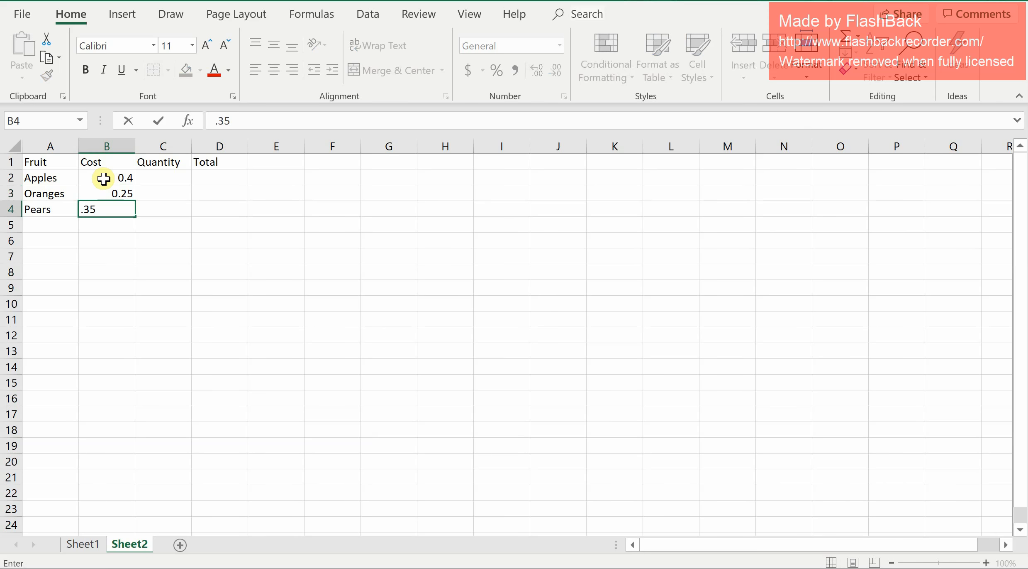
Enter quantities 6, 4 and 8 in cells C2 to C4.
left_click(181, 178)
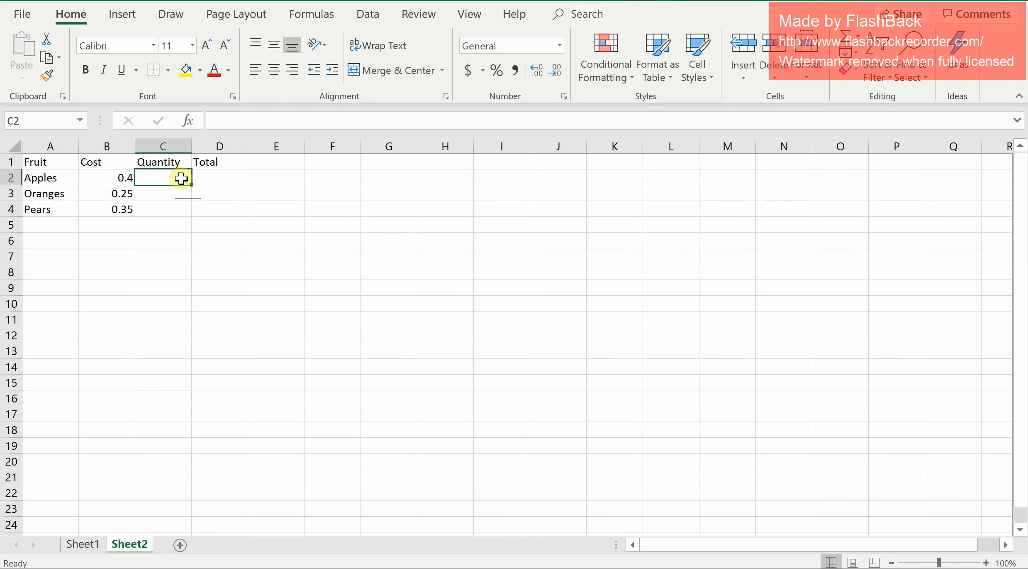
type("6")
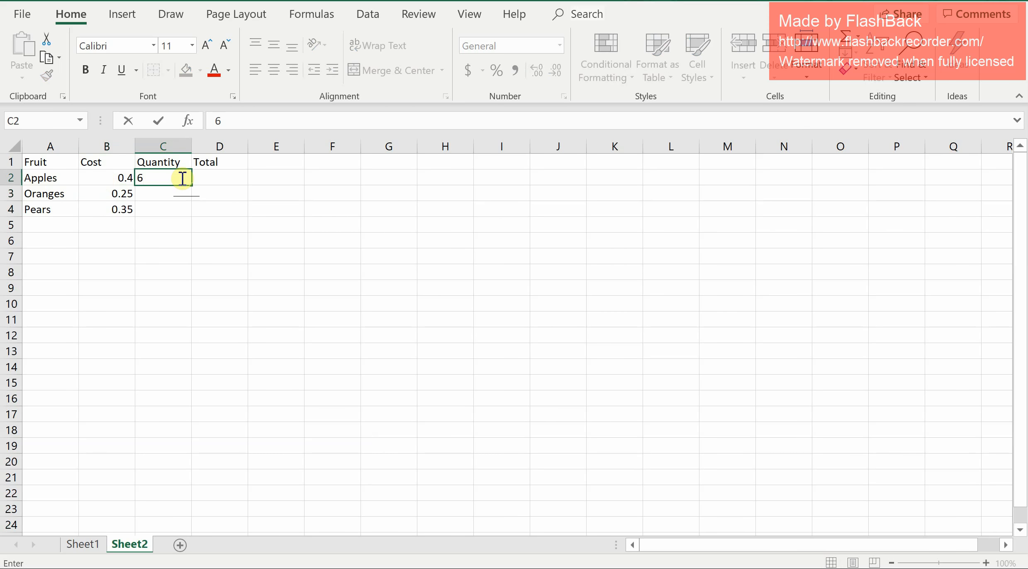
key("Return")
type("4")
key("Return")
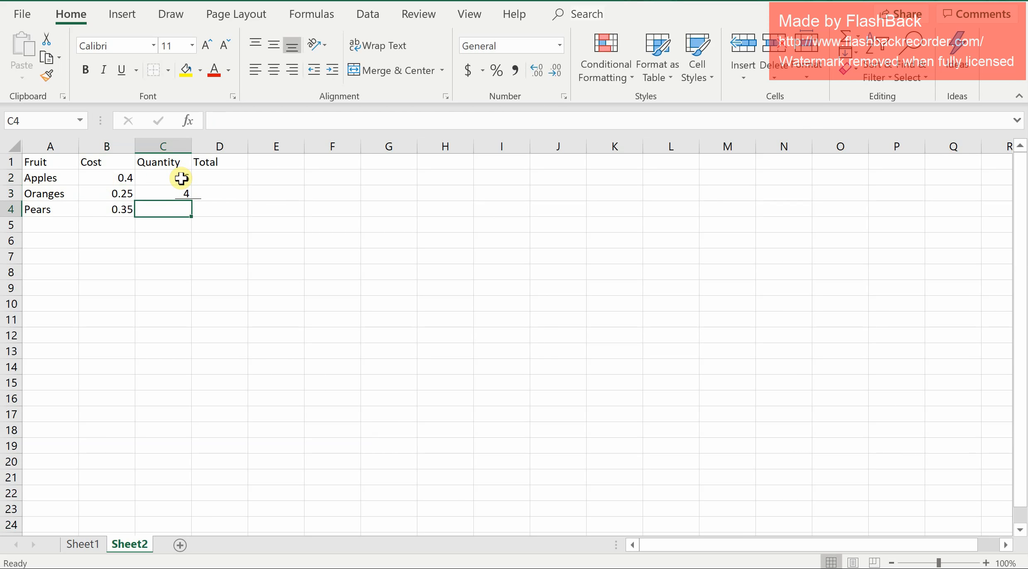
type("8")
key("Return")
Enter the formula =B2*C2 in cell D2 by selecting the cost and quantity cells, then reselect it.
left_click(206, 175)
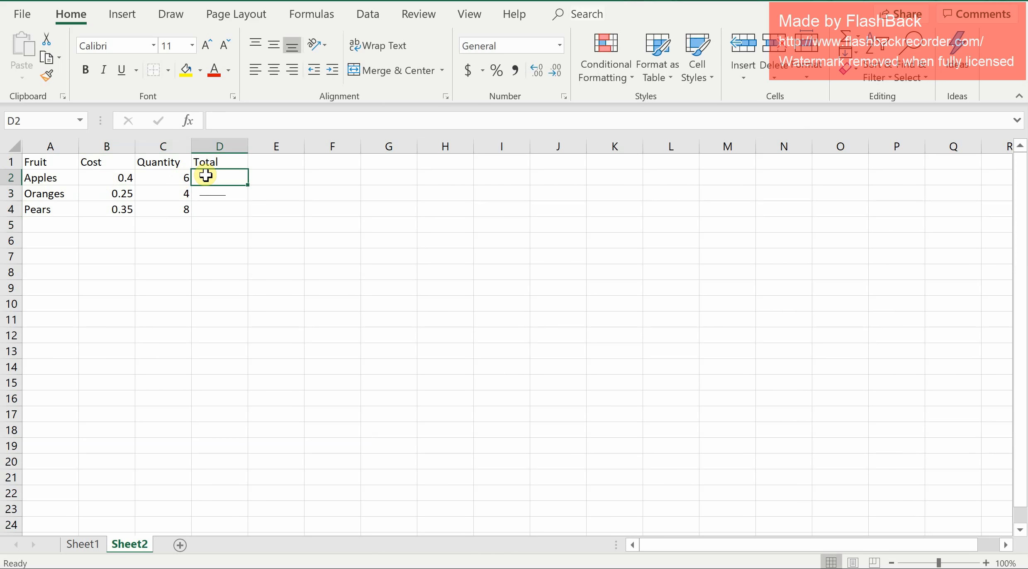
type("=")
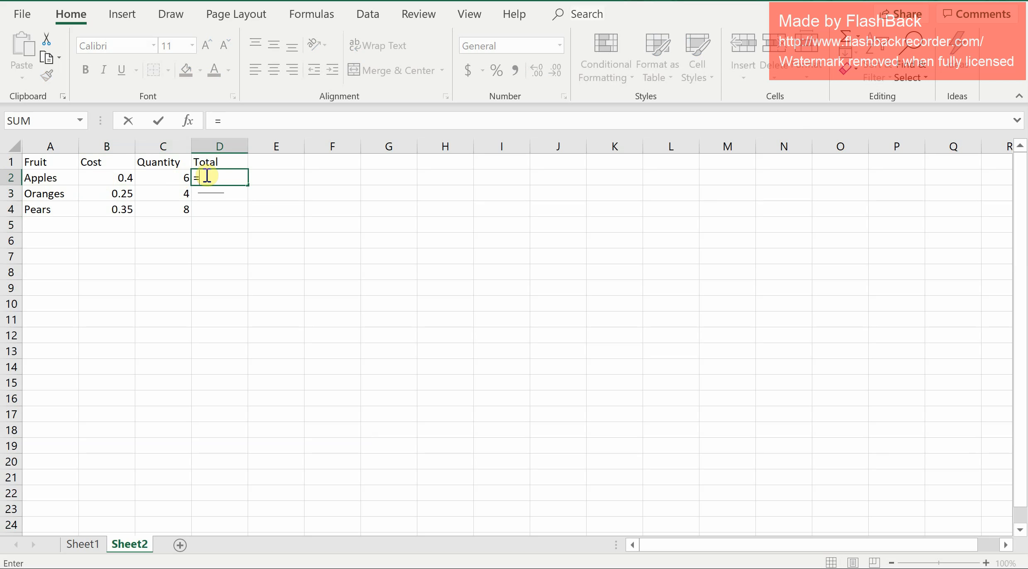
left_click(101, 178)
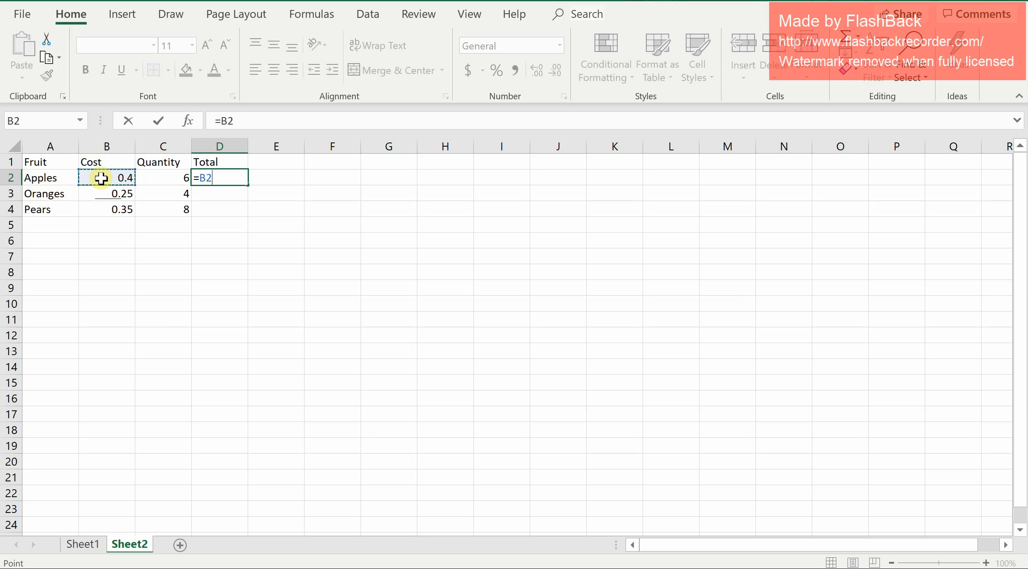
type("*")
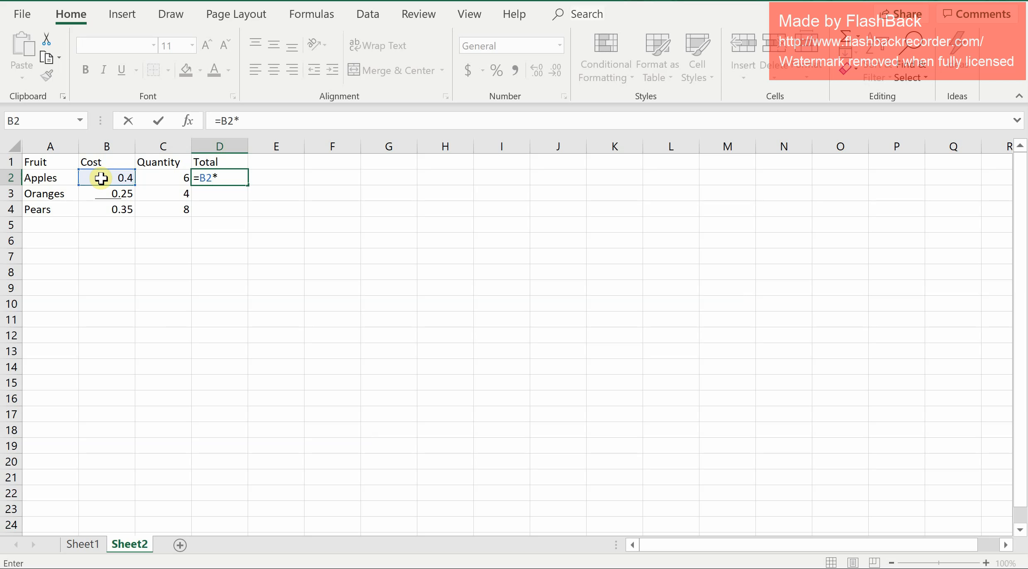
left_click(158, 178)
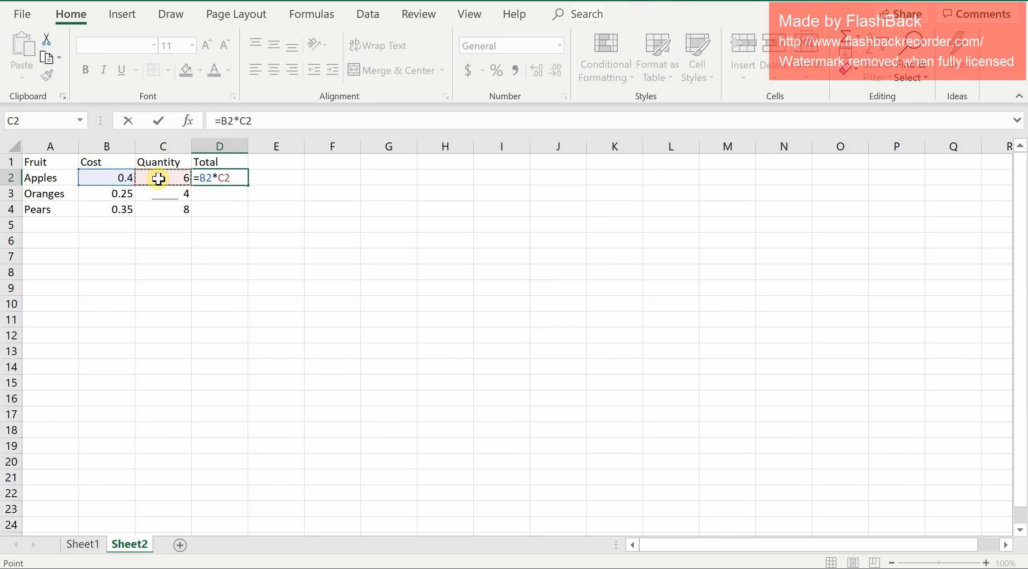
key("Return")
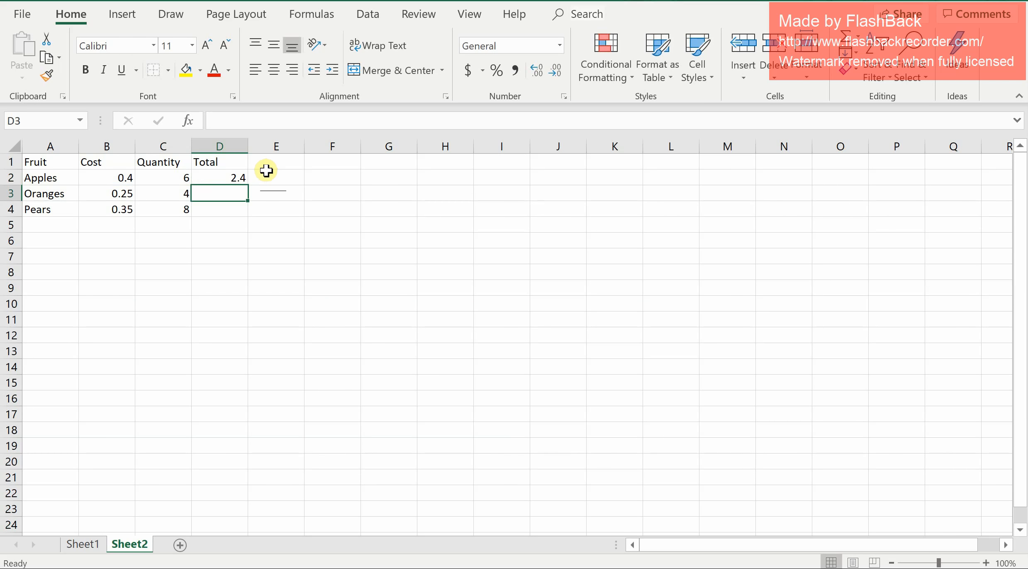
left_click(238, 176)
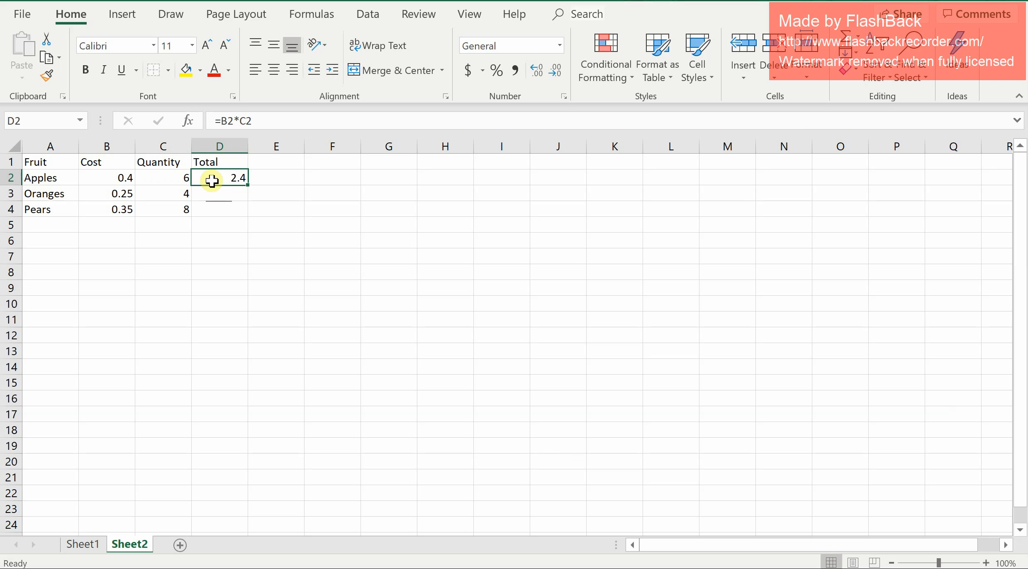
left_click(235, 195)
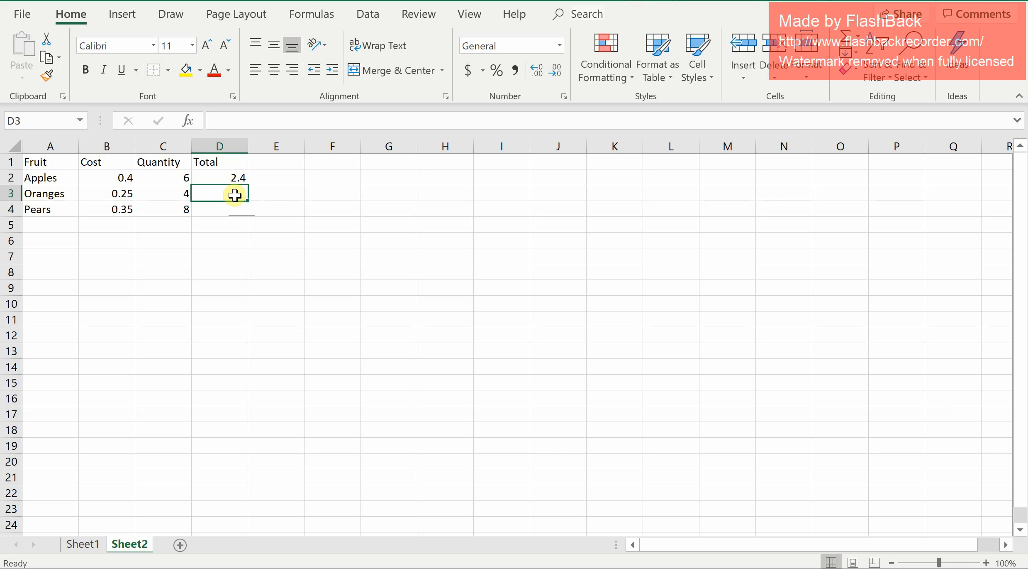
Enter the formula =B3*C3 in cell D3 by selecting the Oranges cost and quantity cells.
double_click(235, 195)
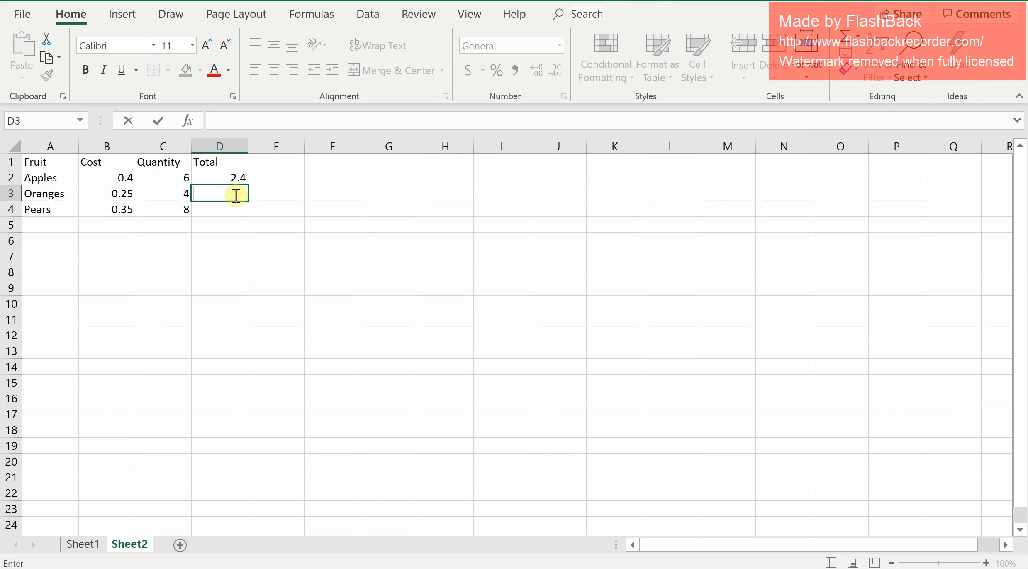
type("=")
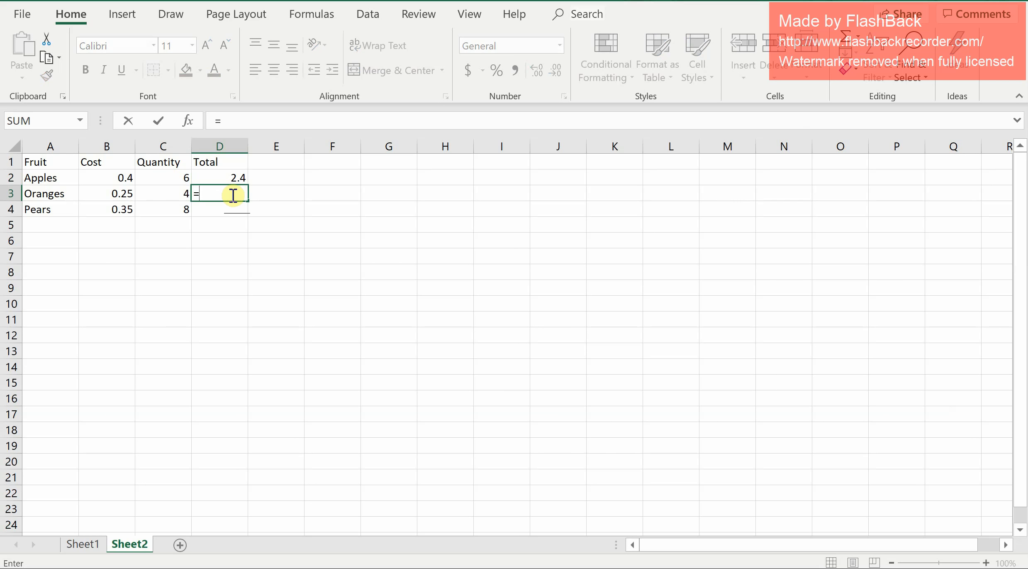
left_click(120, 194)
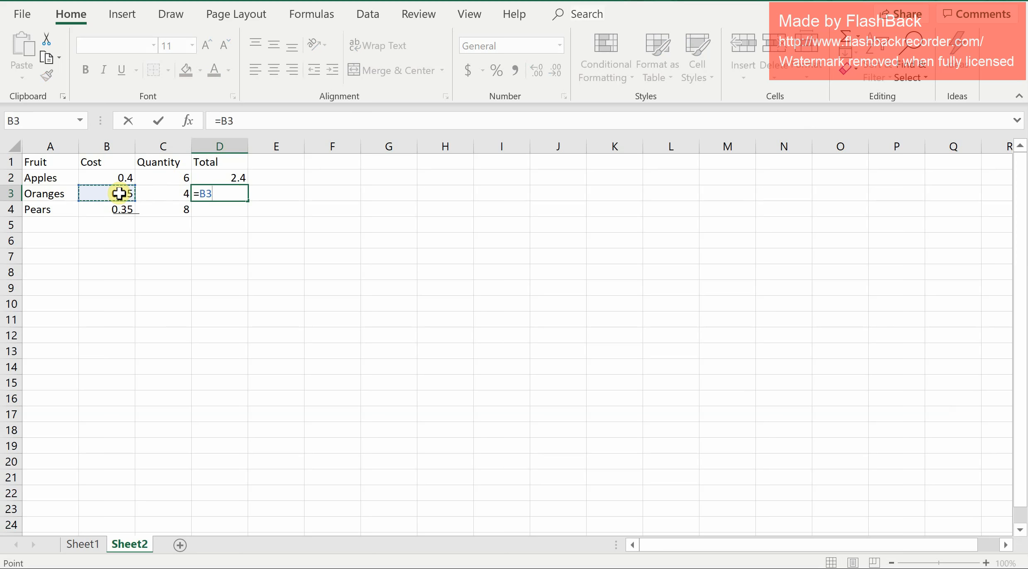
type("*")
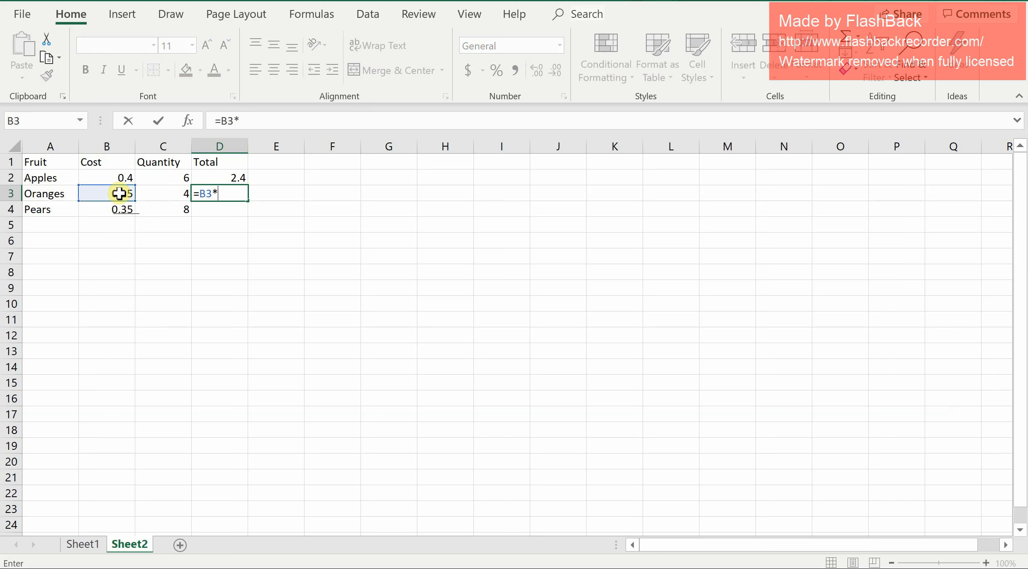
left_click(177, 191)
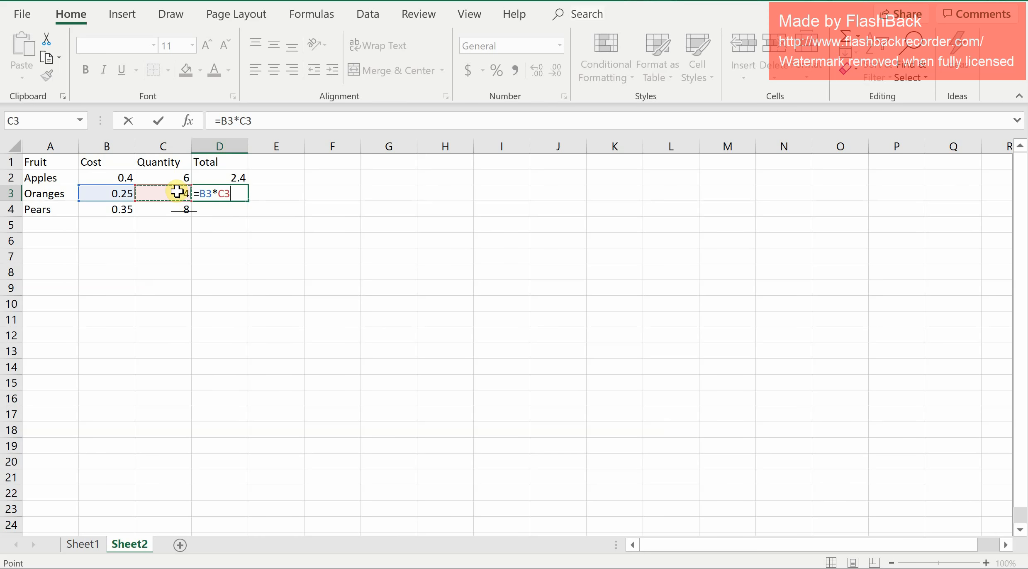
key("Return")
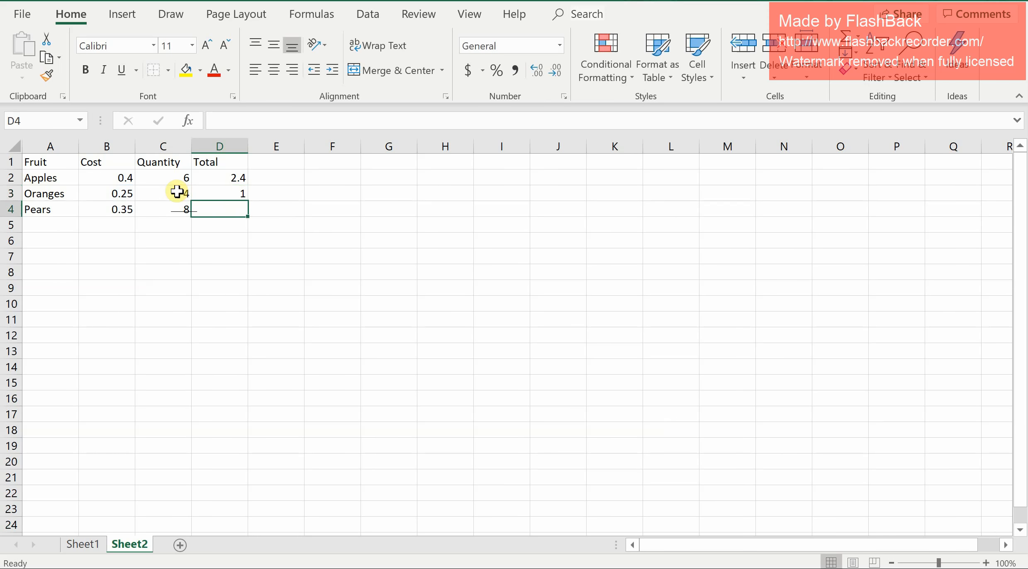
Fill the D3 formula down into cell D4 for Pears.
left_click(239, 193)
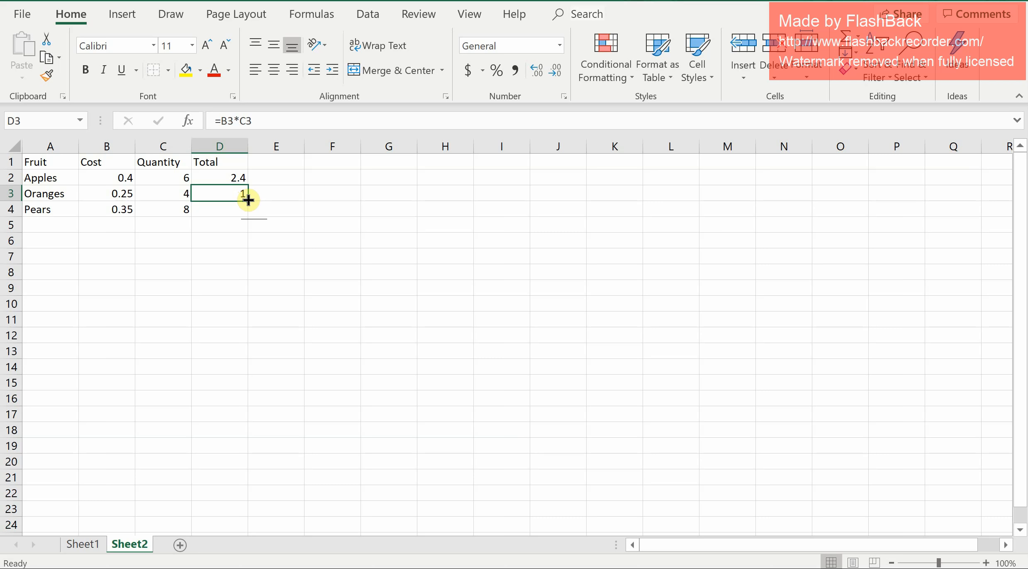
left_click_drag(248, 199, 243, 215)
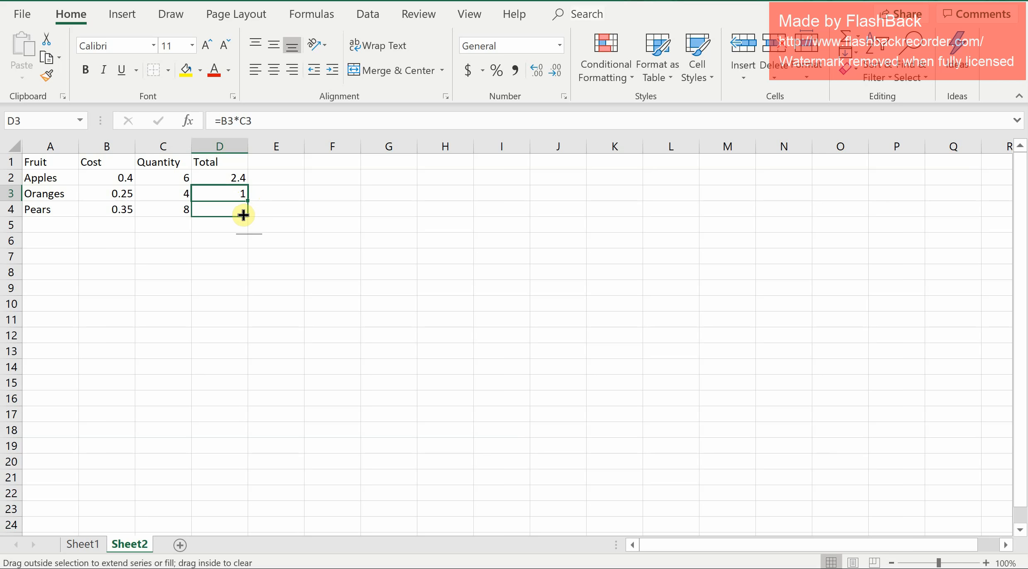
left_click_drag(243, 214, 244, 216)
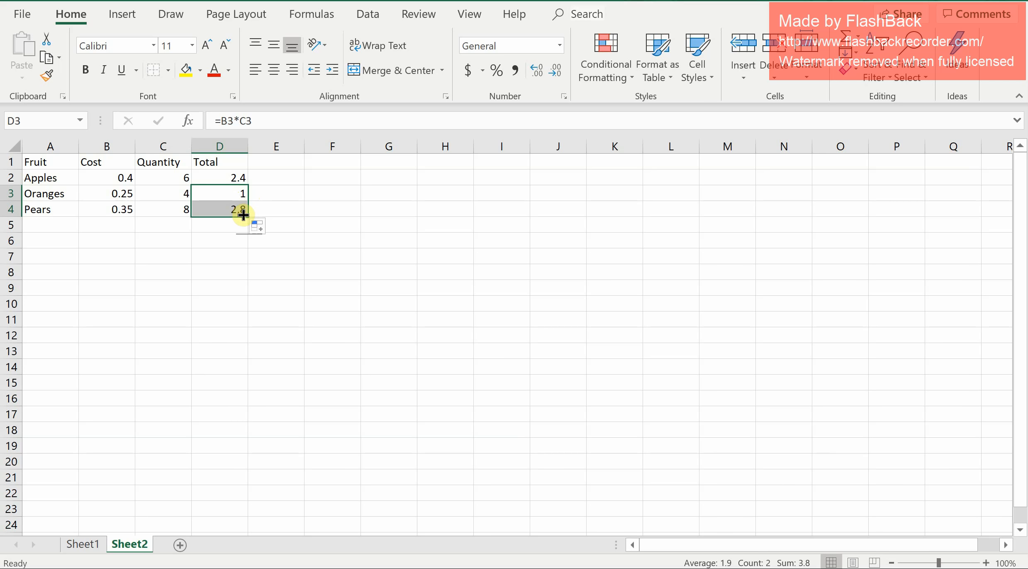
left_click(220, 207)
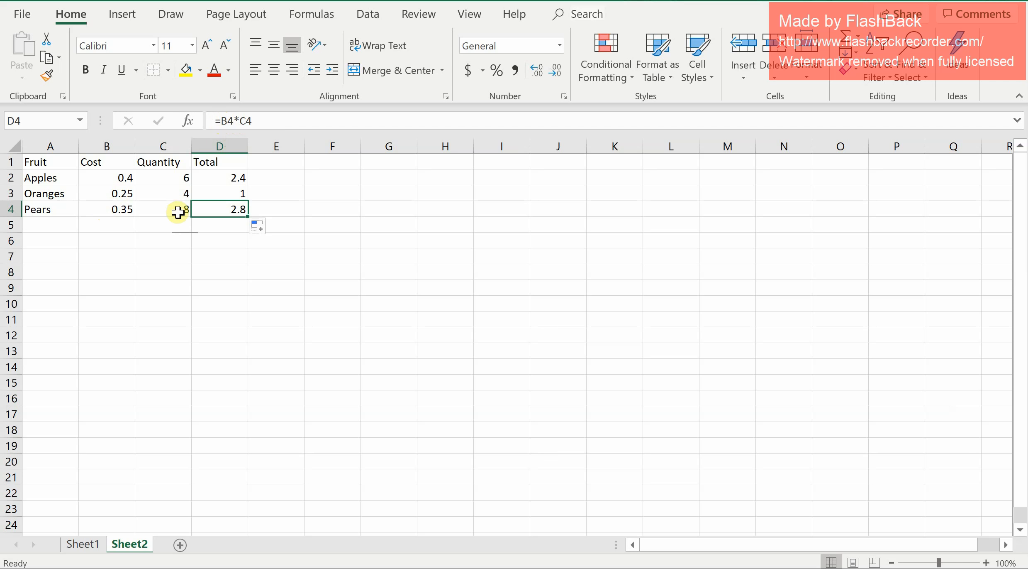
Add a fifth row with peaches, cost .25 and quantity 10 in cells A5 to C5.
left_click(37, 223)
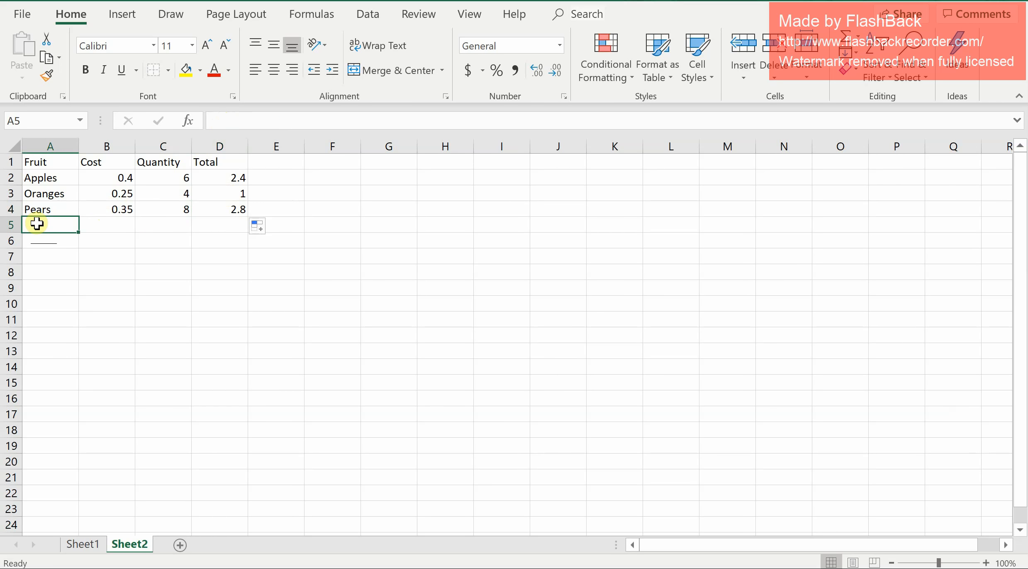
type("peaches")
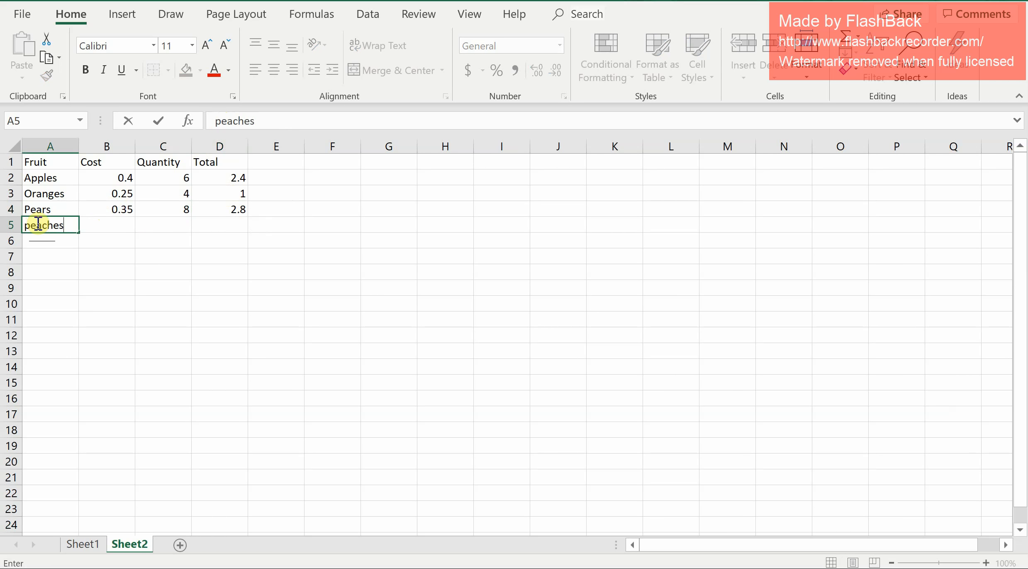
left_click(127, 225)
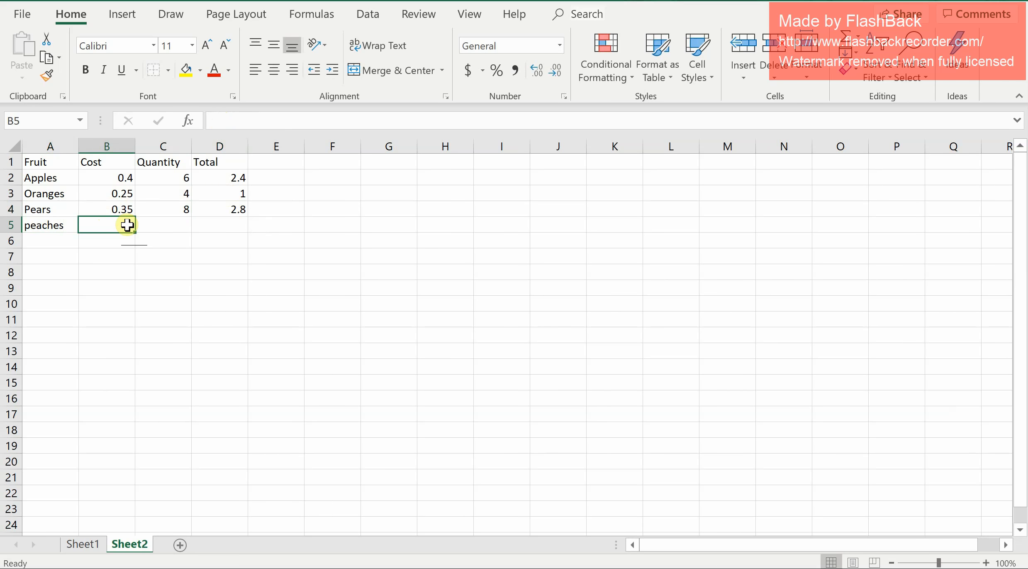
type(".25")
left_click(178, 224)
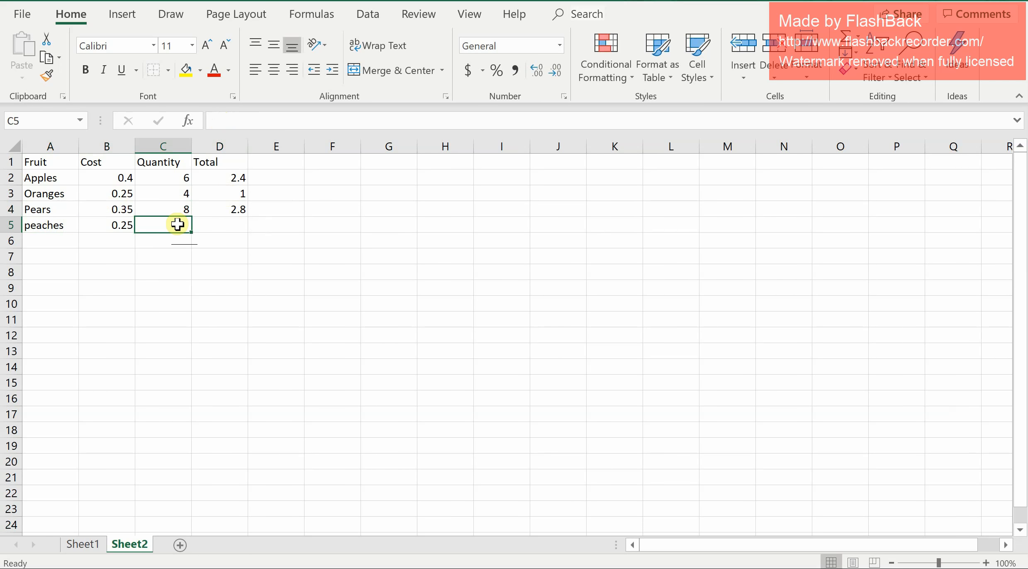
type("10")
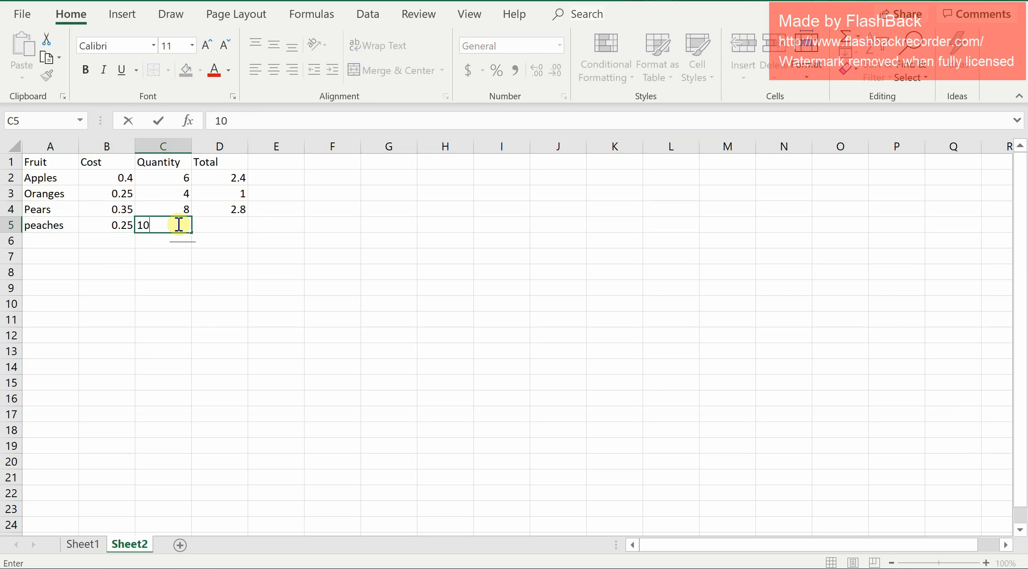
left_click(229, 223)
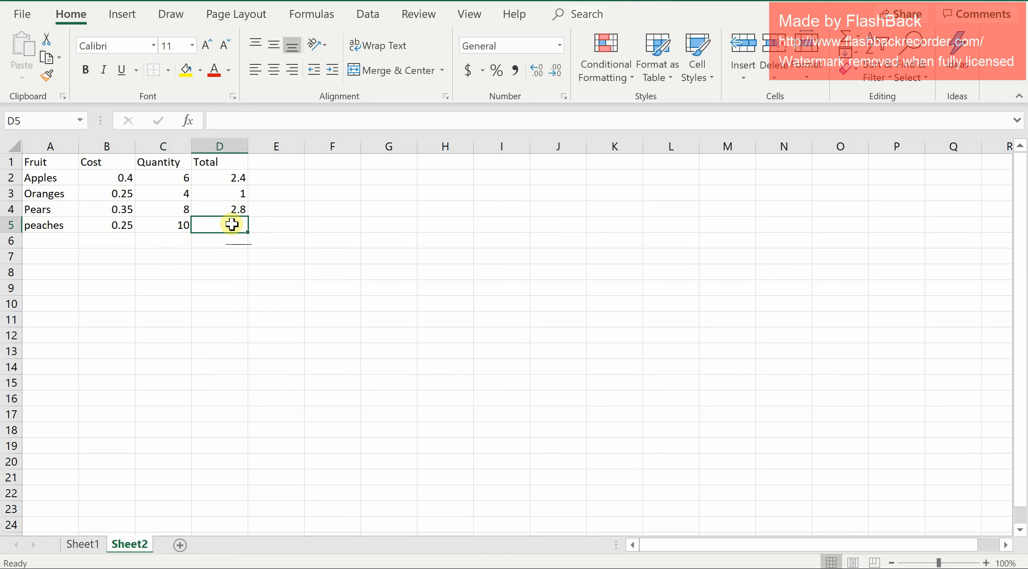
Fill the D4 total formula down into cell D5 for peaches.
left_click(236, 212)
left_click_drag(247, 216, 245, 226)
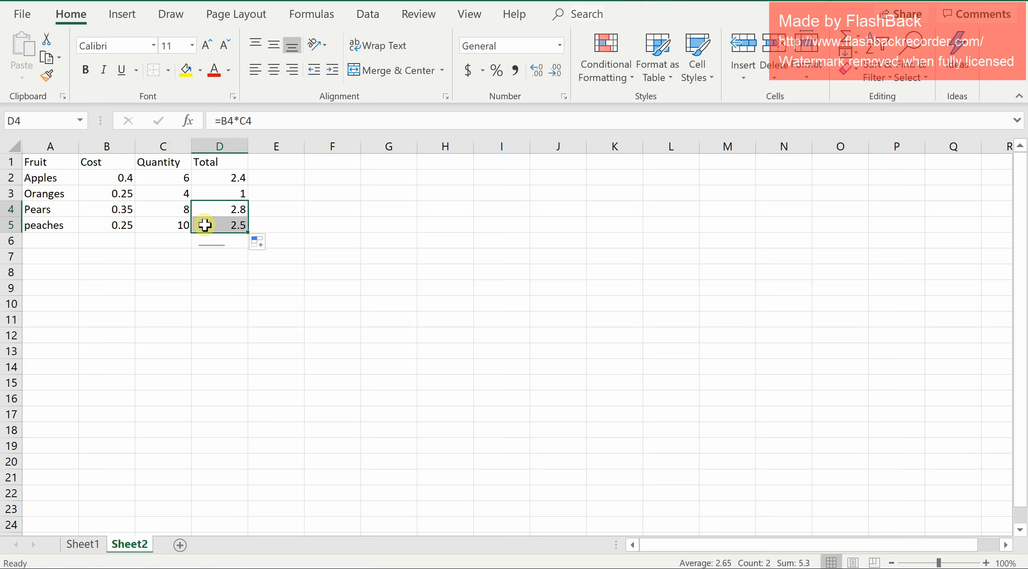
key("Return")
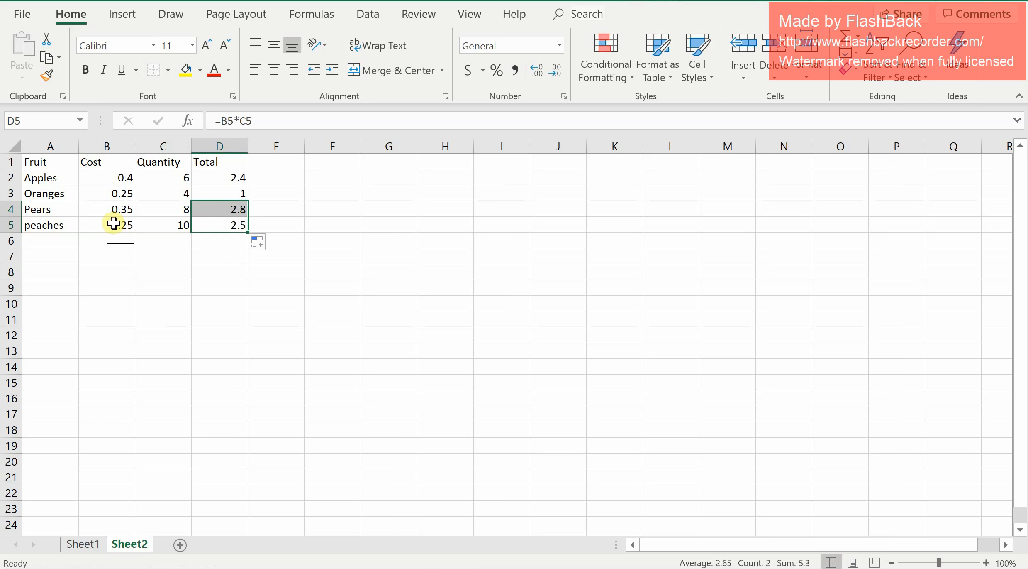
key("Left")
key("Left")
key("Right")
key("Right")
key("Right")
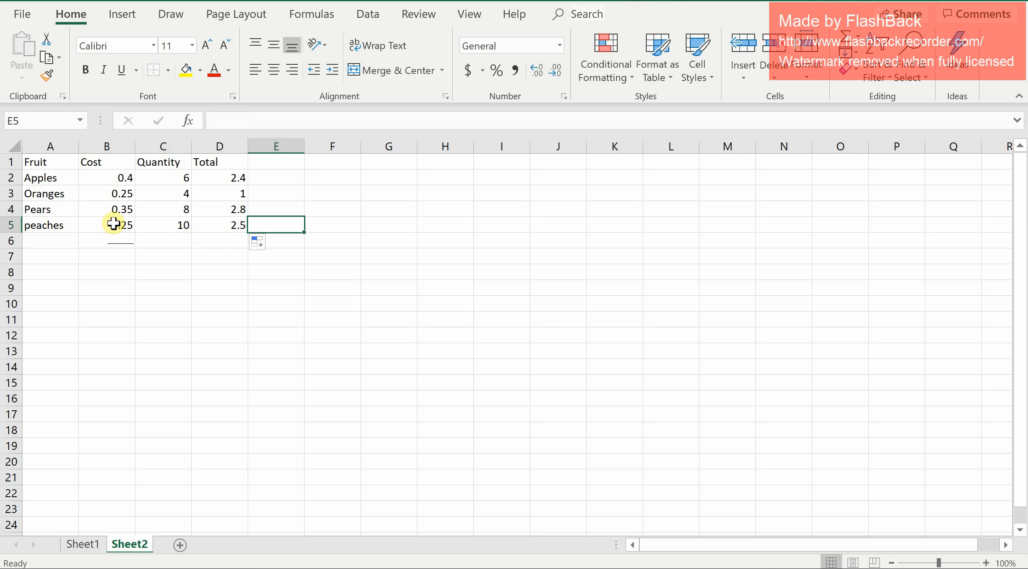
key("Left")
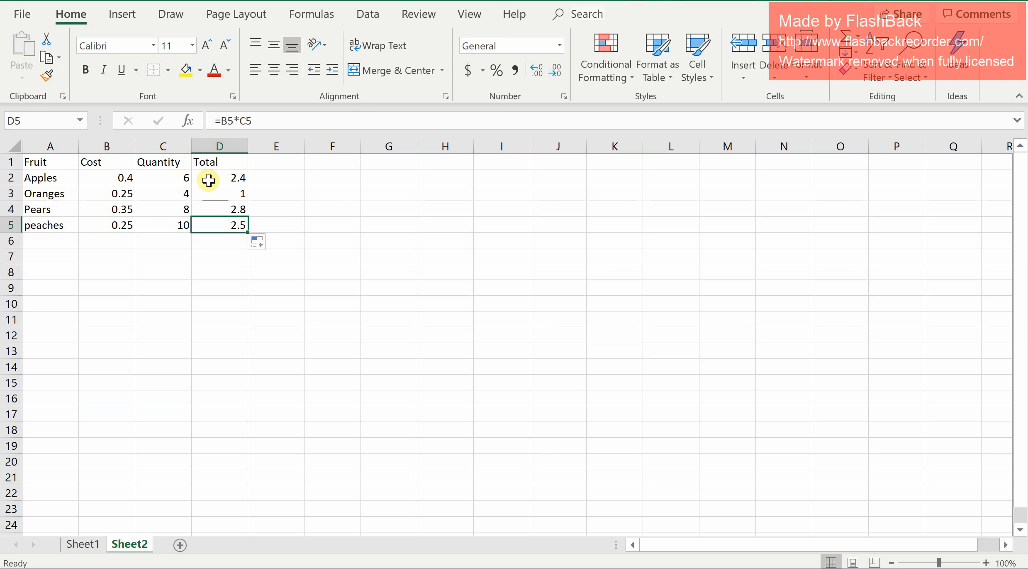
Enter the formula =B2*$C$2 in cell E2, making the quantity reference absolute.
left_click(280, 181)
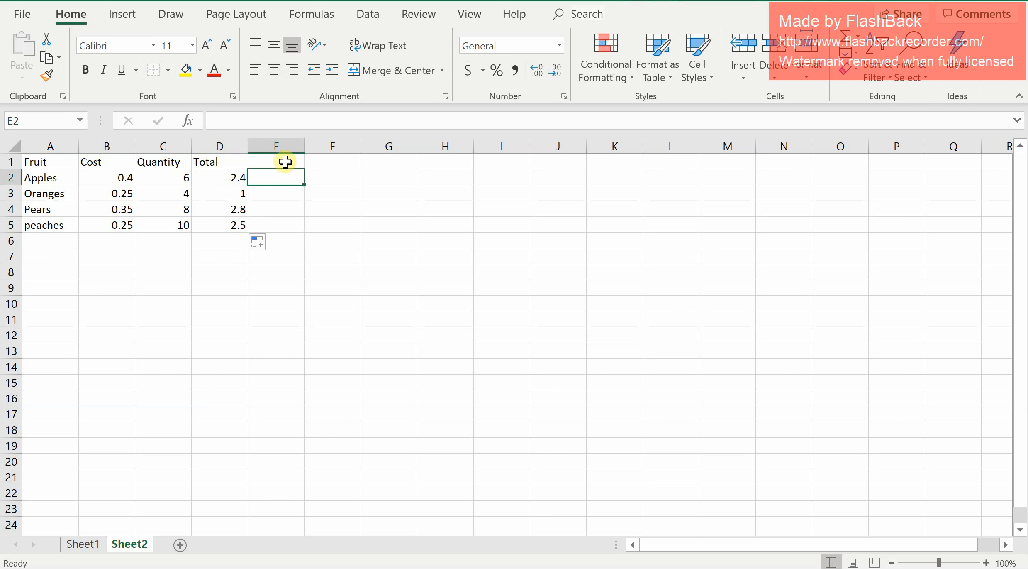
double_click(282, 177)
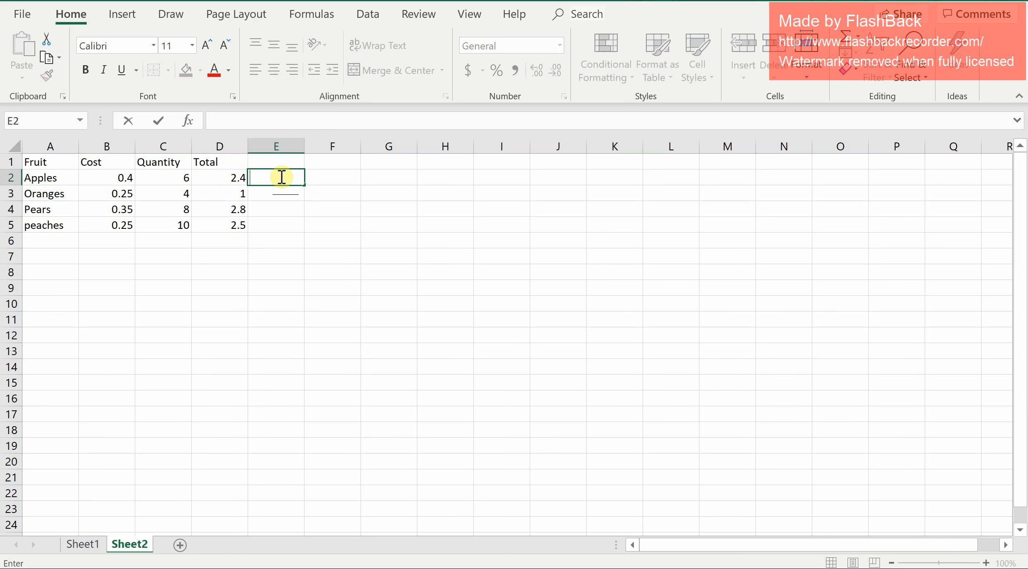
type("=")
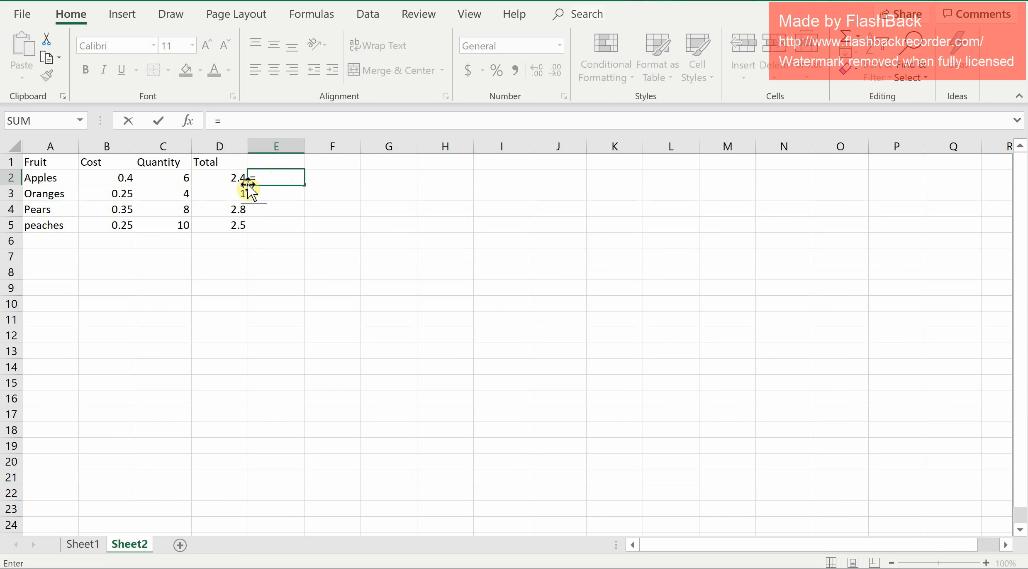
left_click(120, 177)
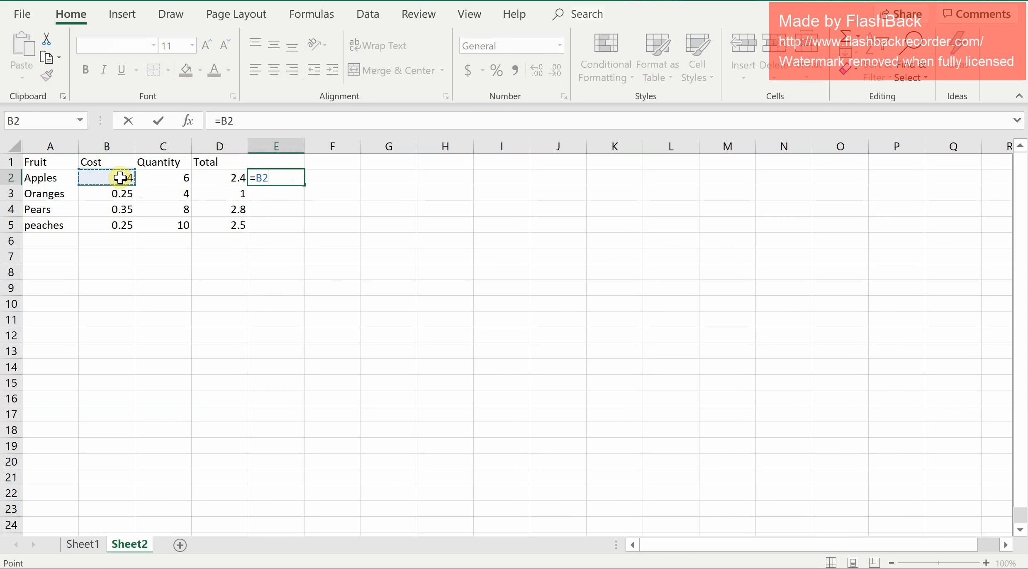
type("*")
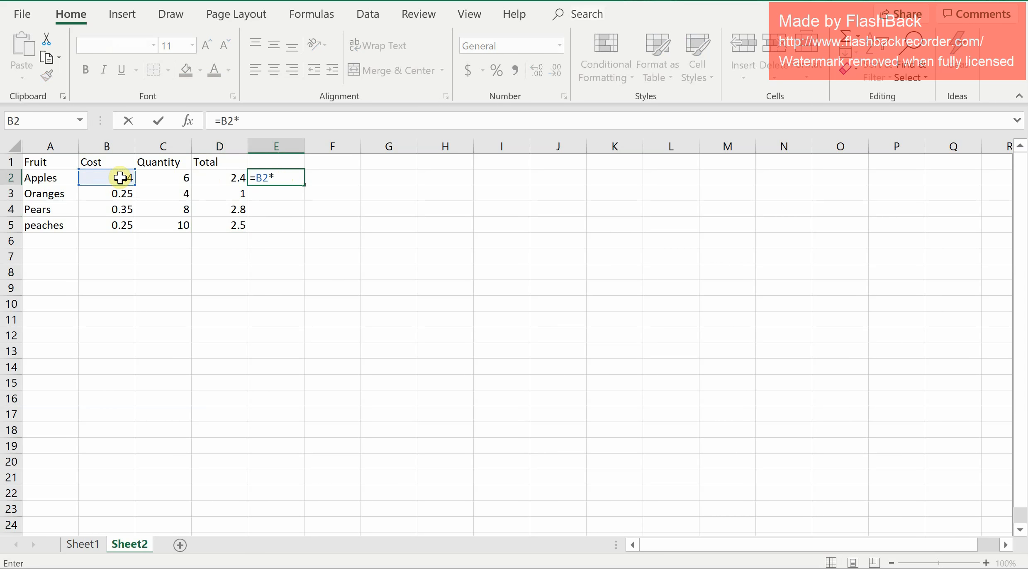
left_click(159, 177)
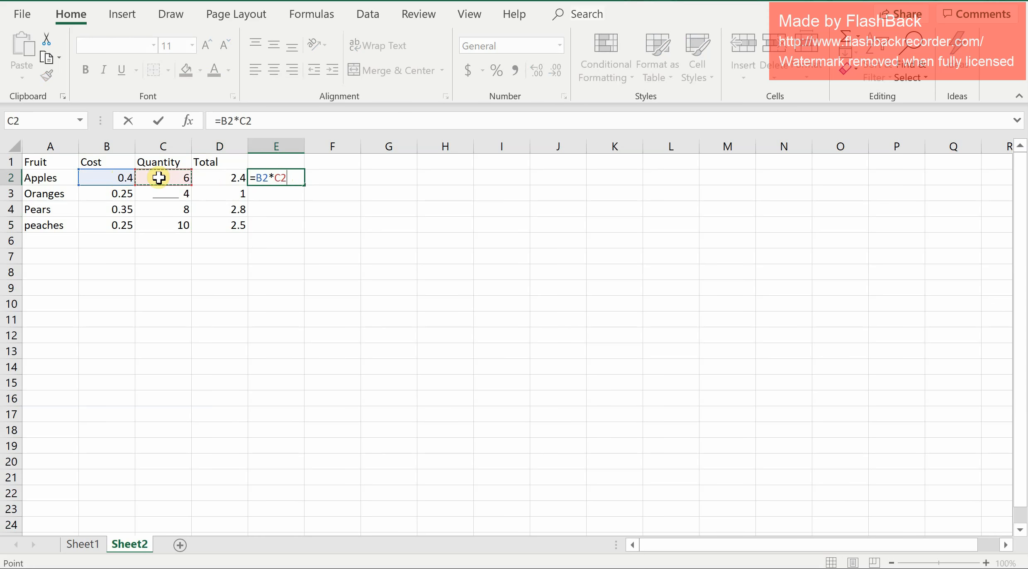
left_click(241, 121)
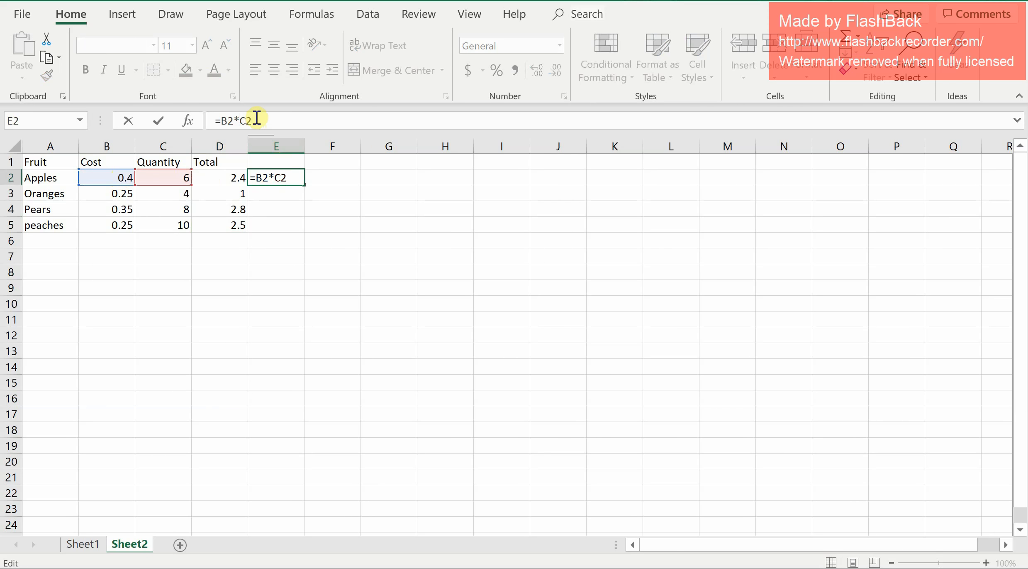
type("$")
key("Right")
type("$")
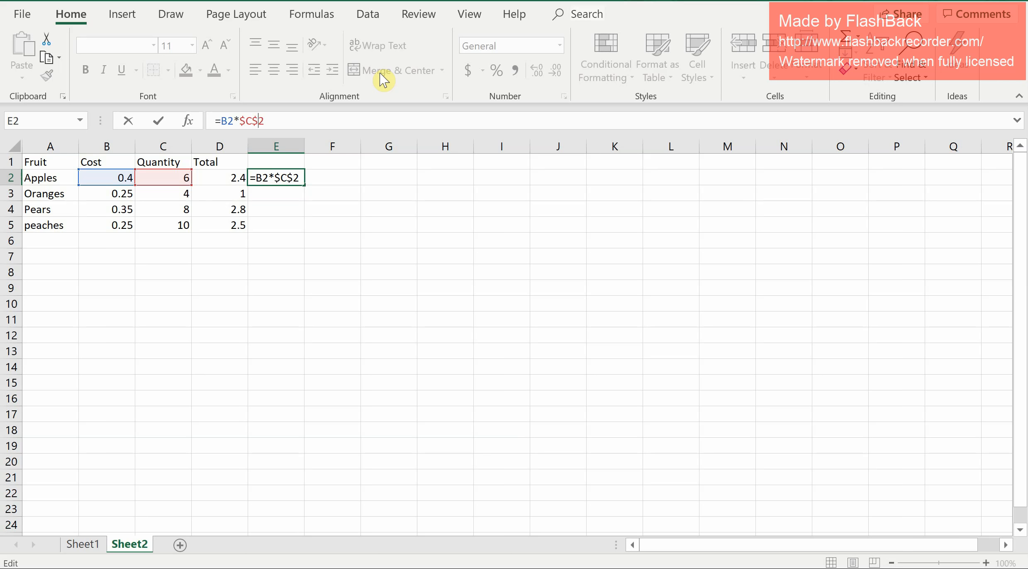
key("Return")
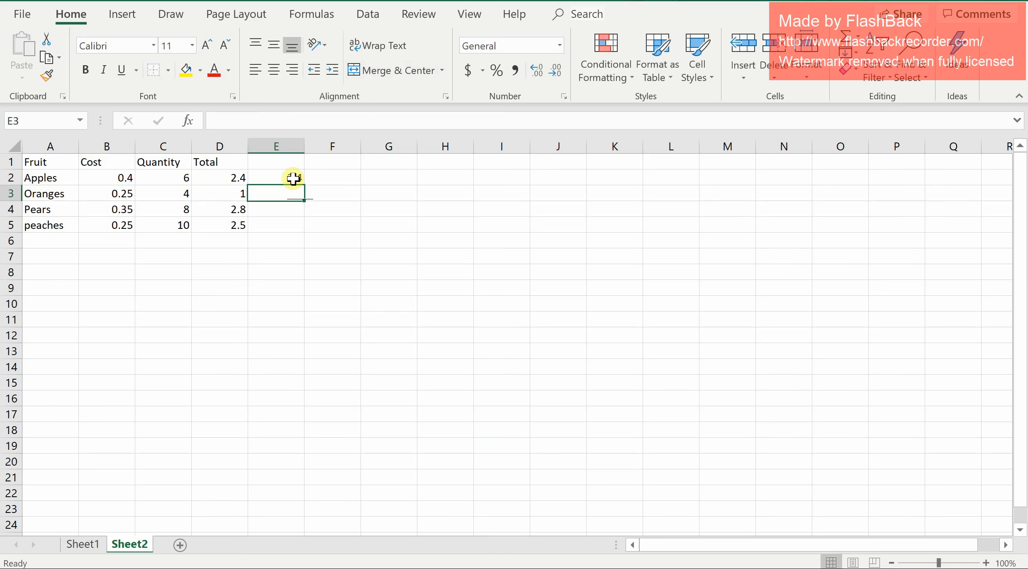
Fill the E2 formula down through cell E5.
left_click(292, 177)
left_click_drag(304, 182, 298, 238)
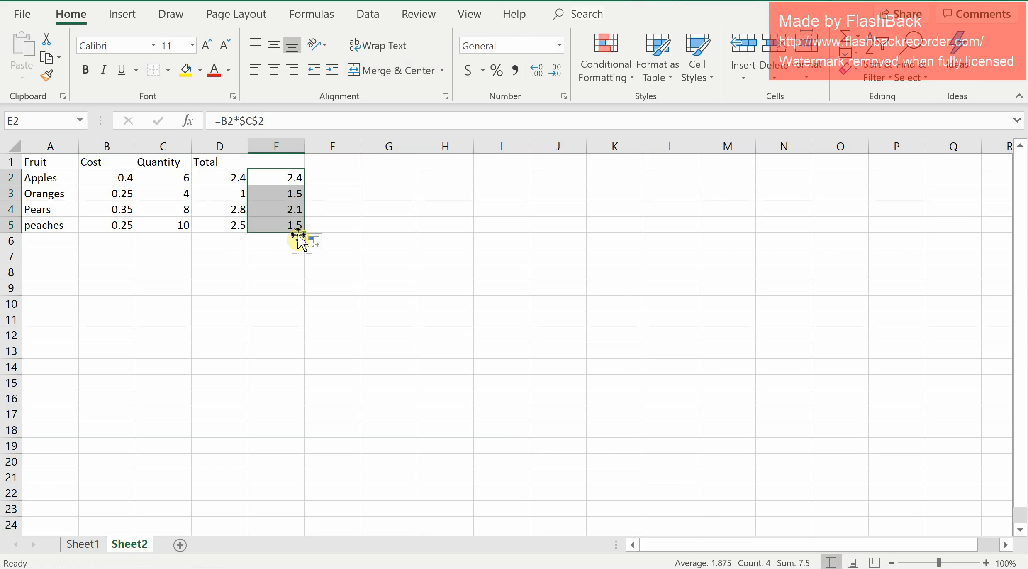
left_click(285, 180)
Step through cells E2 to E5 to examine how each copied formula references the cells.
key("Down")
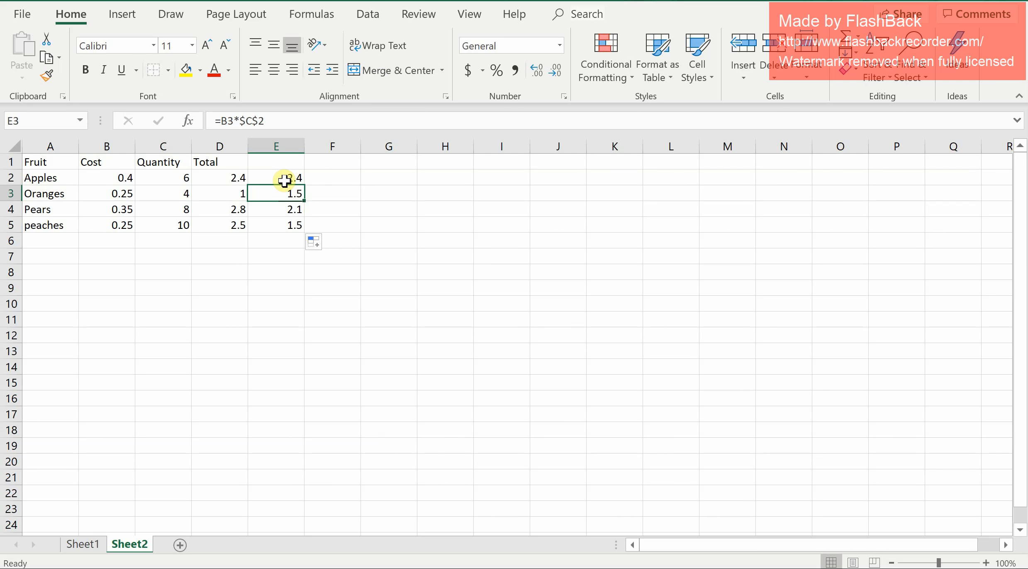
key("Down")
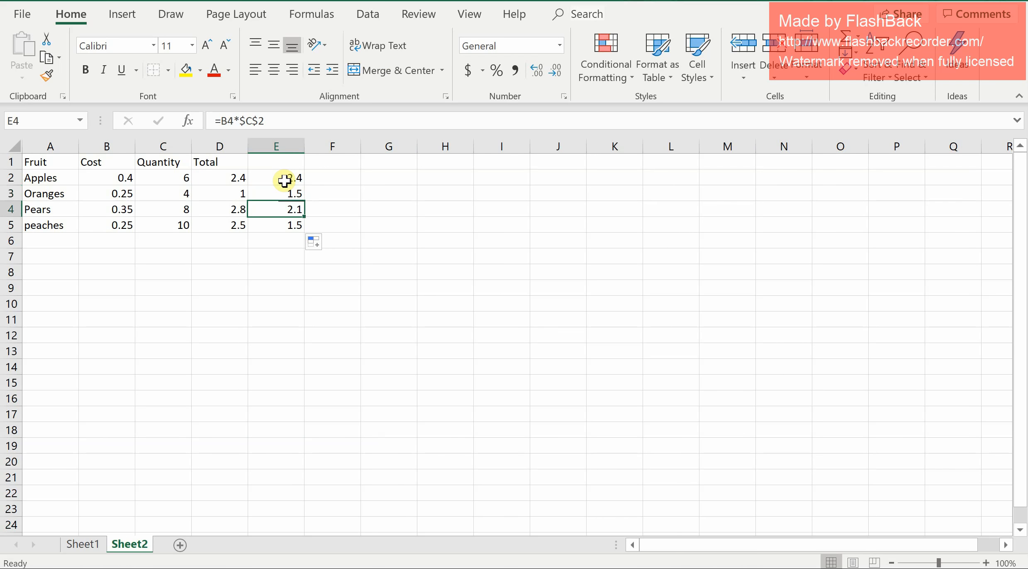
key("Down")
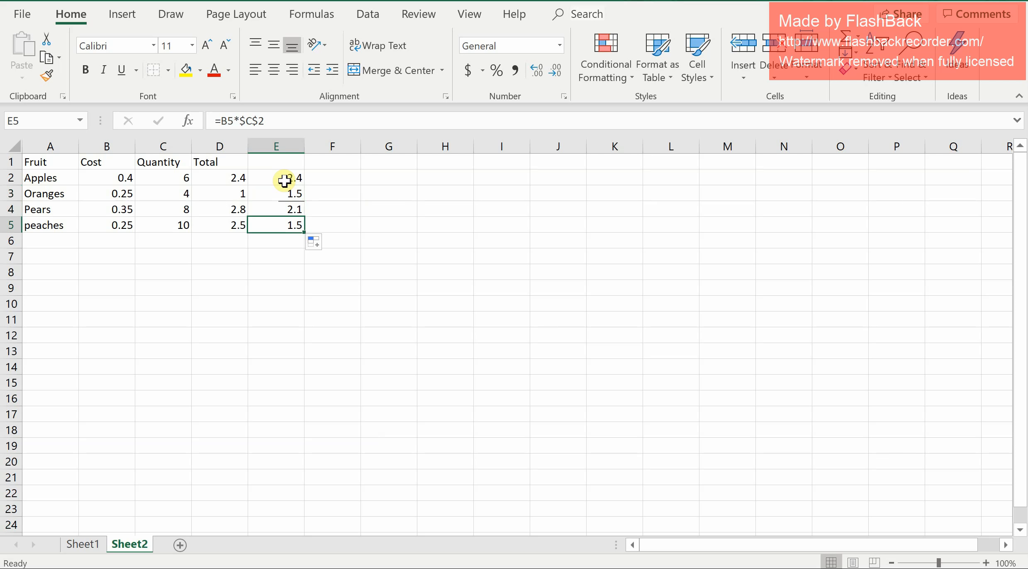
key("Up")
key("Up")
key("Up")
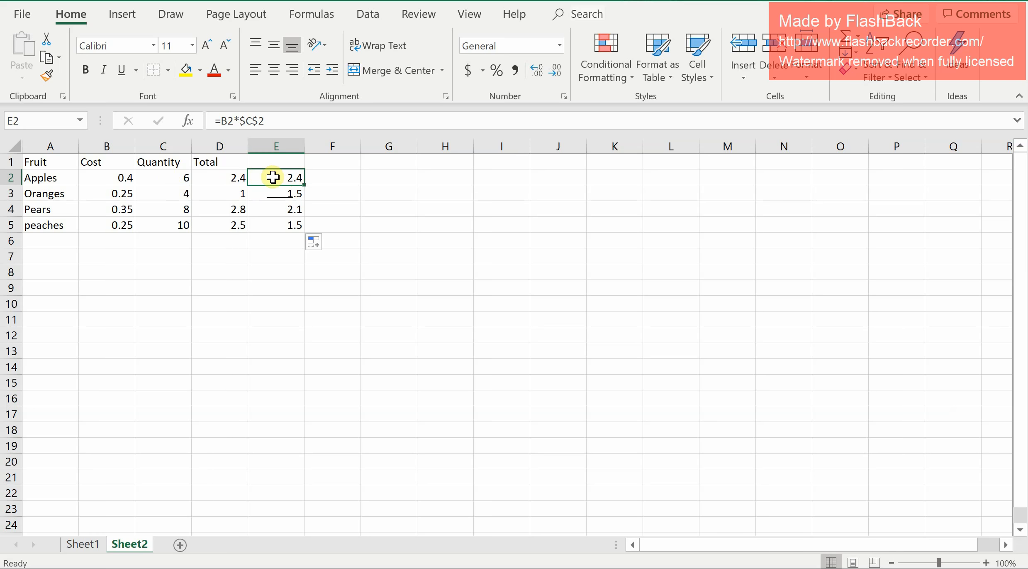
key("Down")
Compare the formulas in cells E5, D5 and E5 to examine the relative versus absolute references.
key("Down")
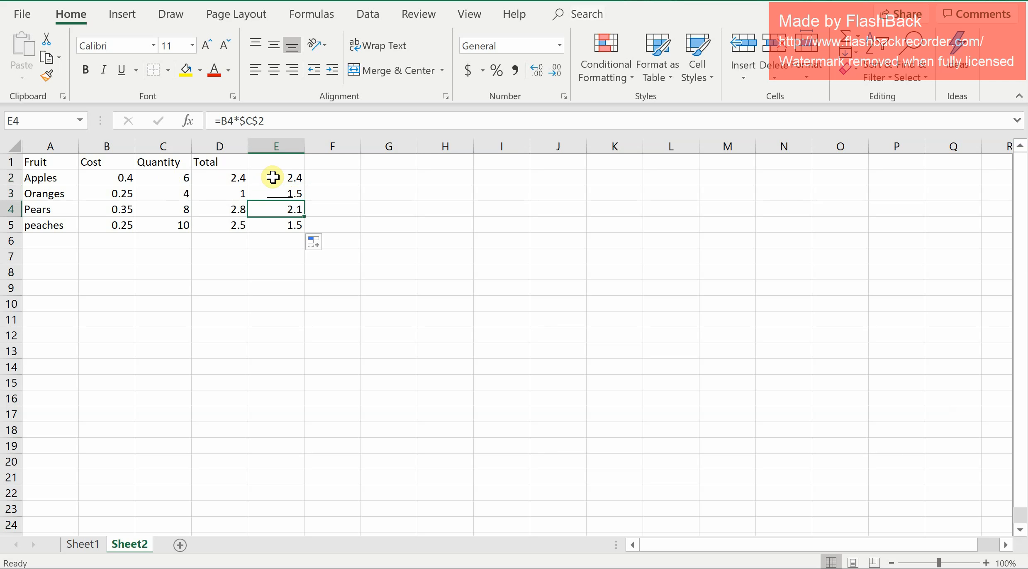
key("Down")
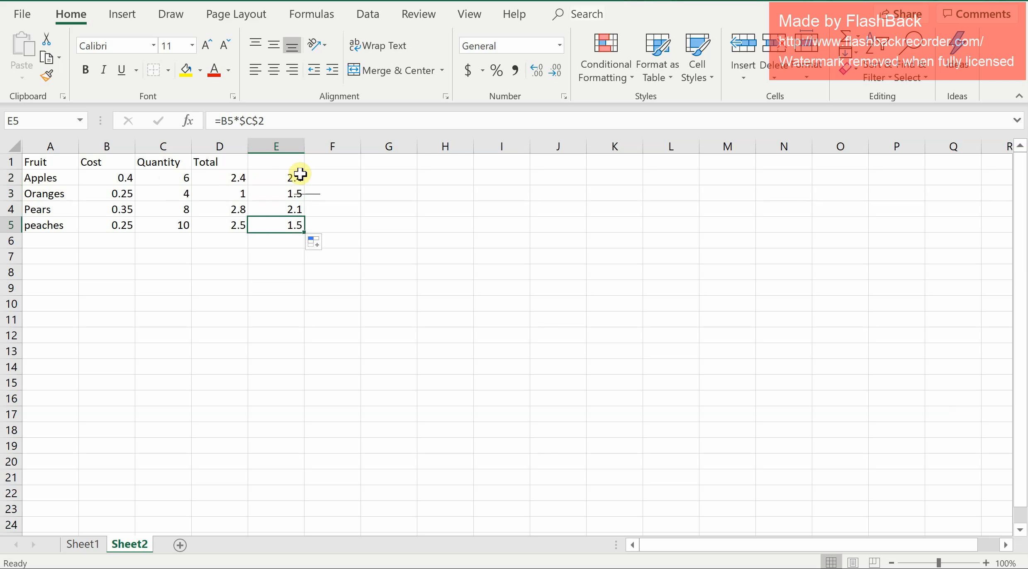
left_click(210, 239)
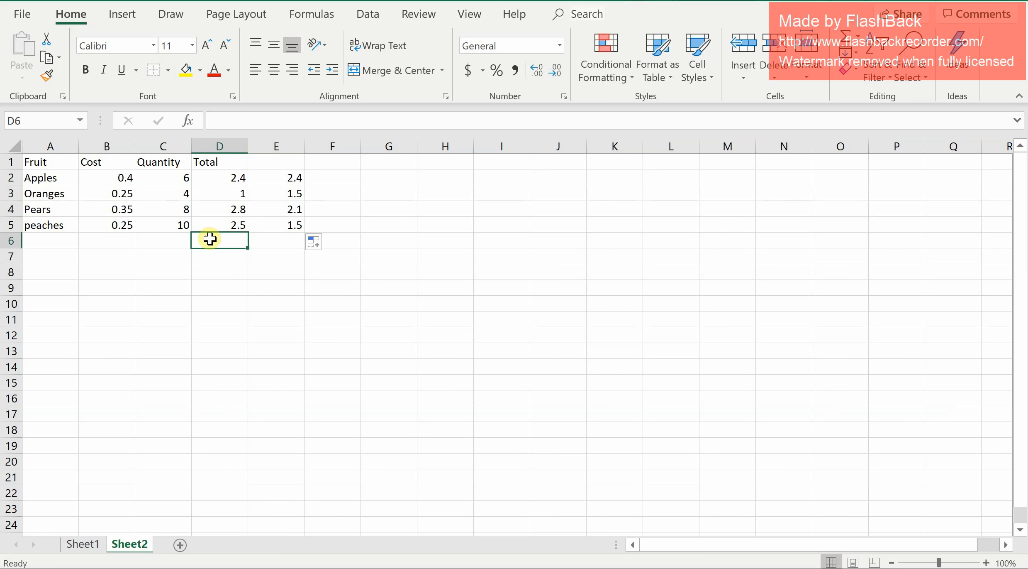
double_click(210, 239)
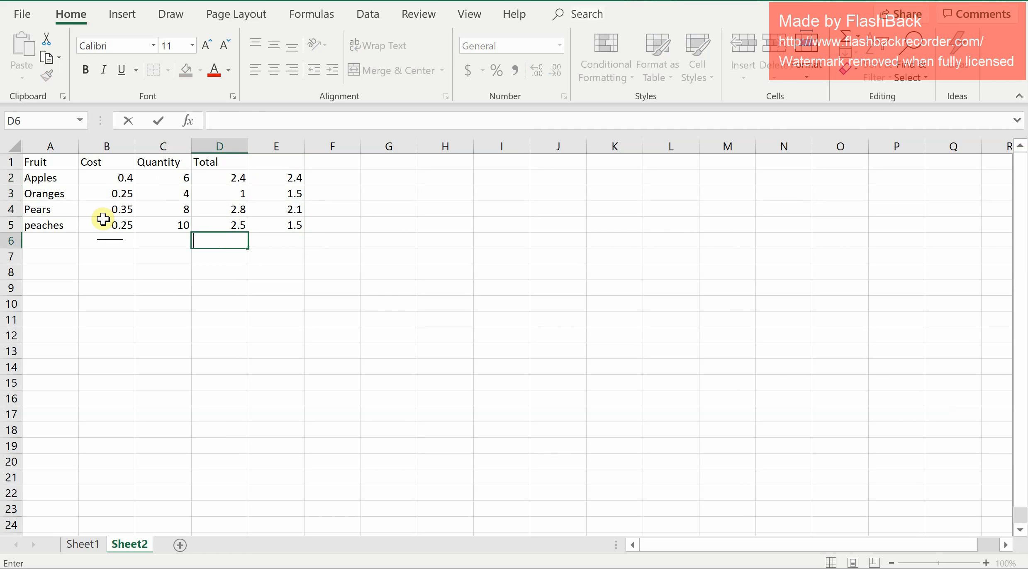
left_click(239, 227)
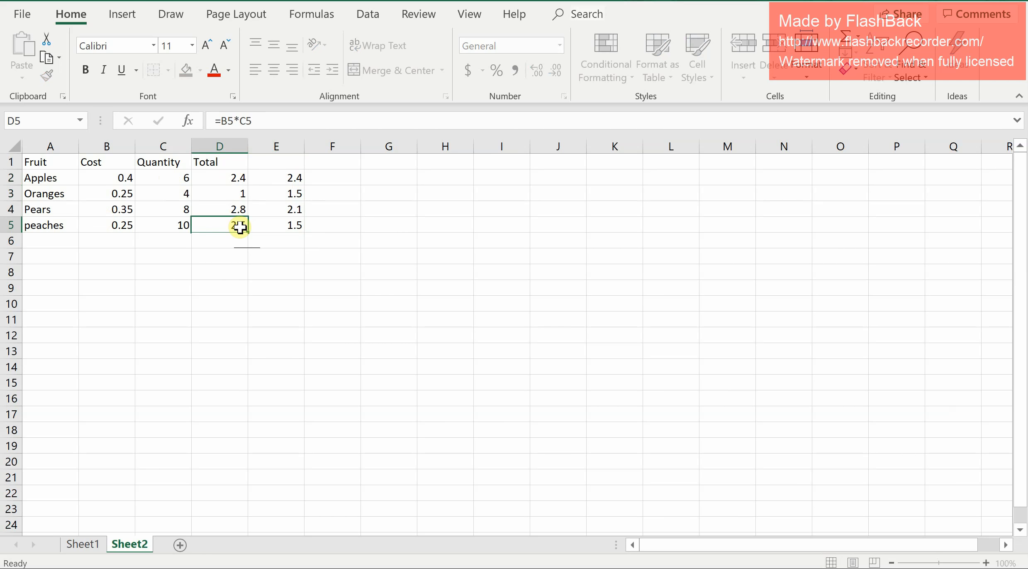
left_click(264, 228)
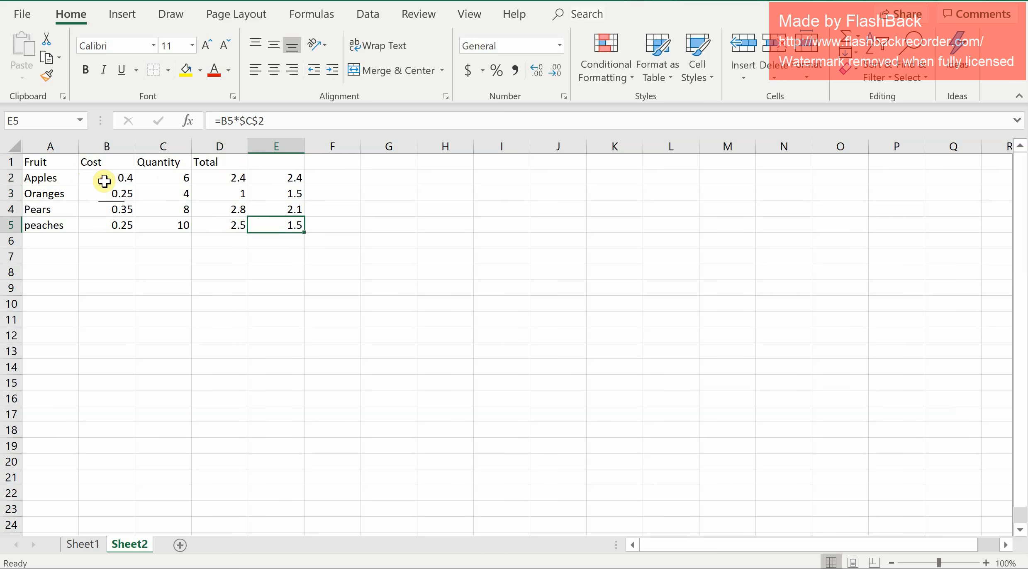
Apply the Accounting number format to the cost cells B2:B5 and the total cells D2:E5.
left_click_drag(104, 181, 98, 225)
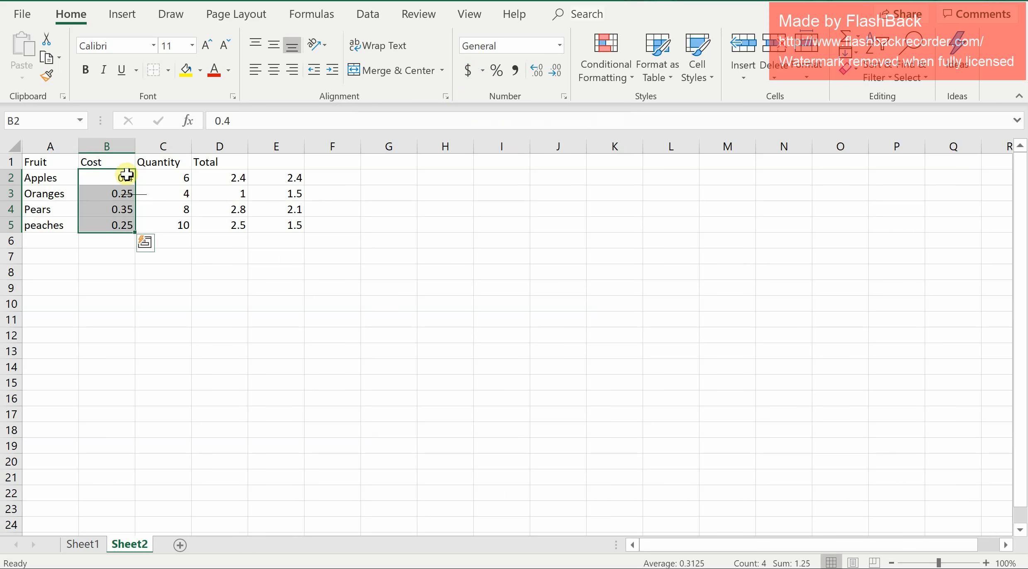
left_click(467, 69)
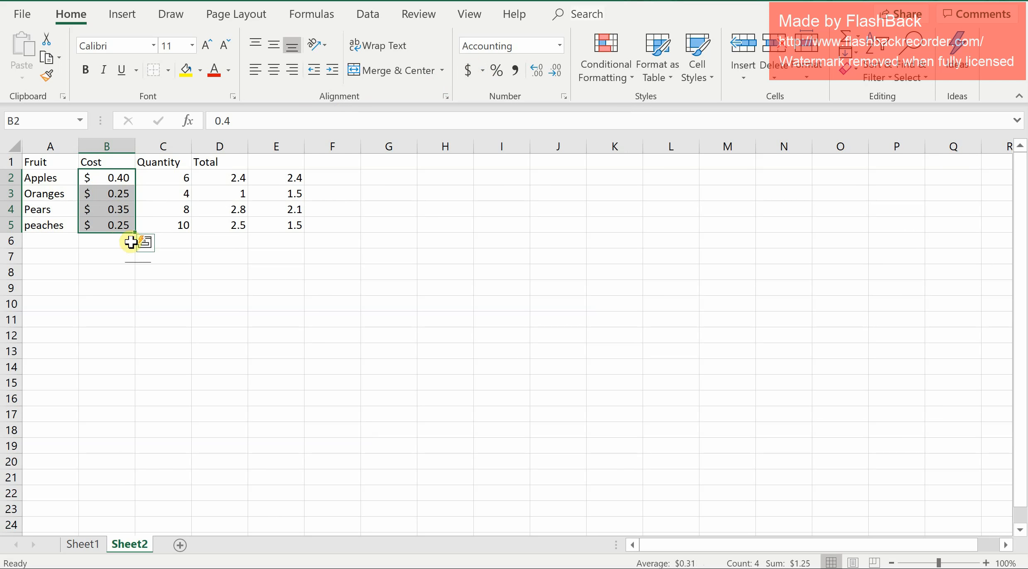
left_click(236, 183)
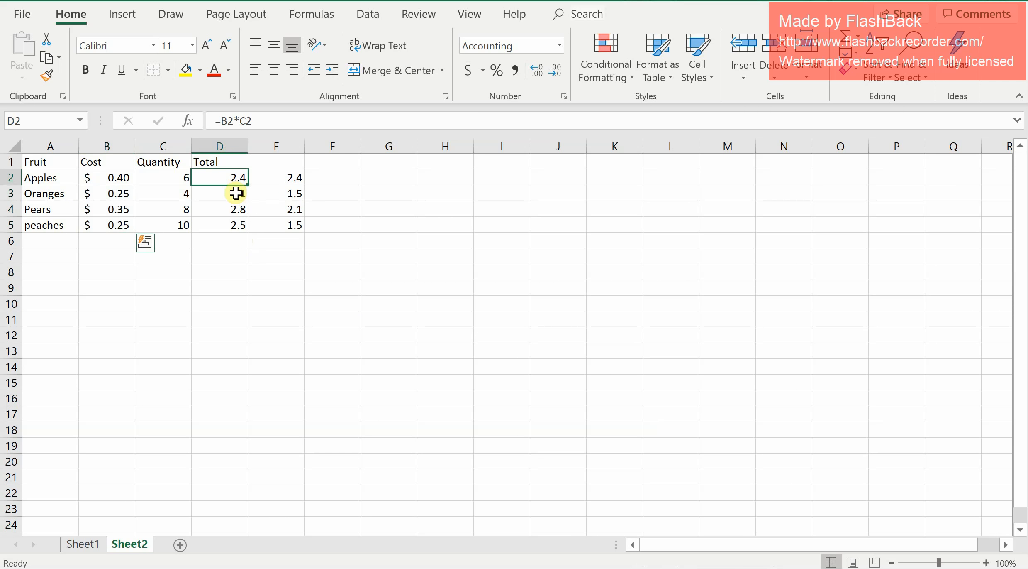
left_click_drag(236, 192, 280, 224)
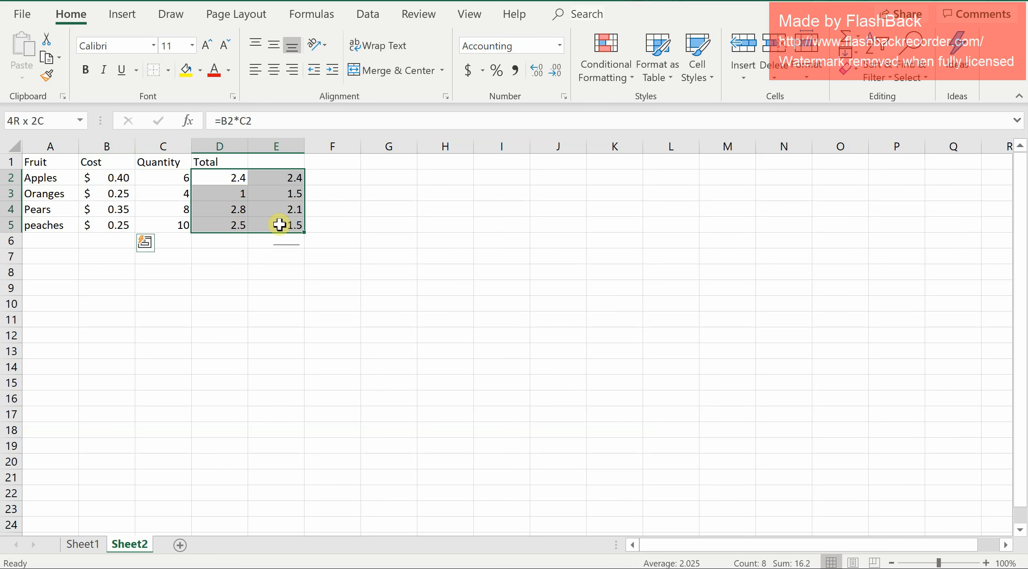
left_click(469, 70)
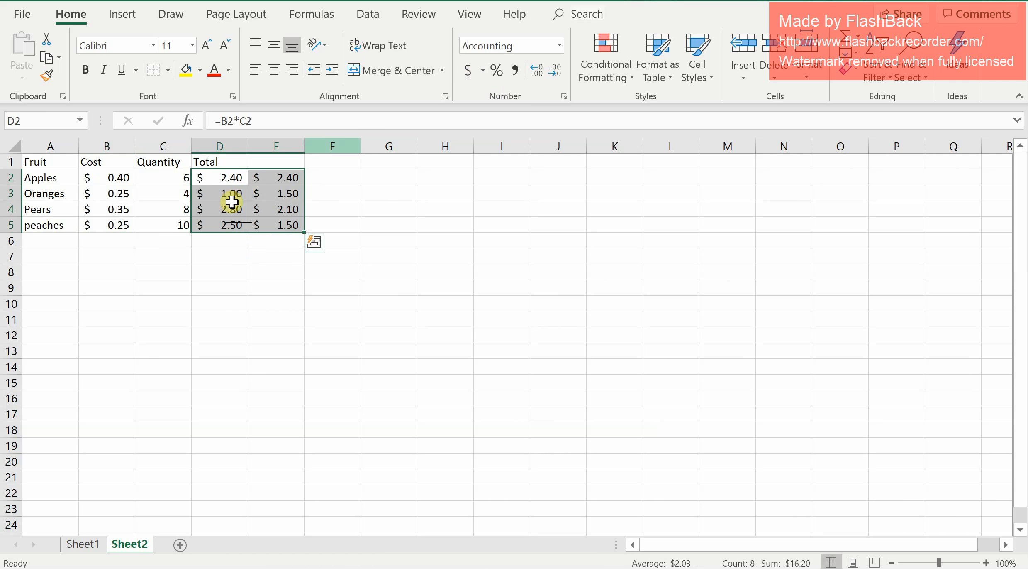
Add a thick bottom border under the header row A1:E1.
left_click(247, 245)
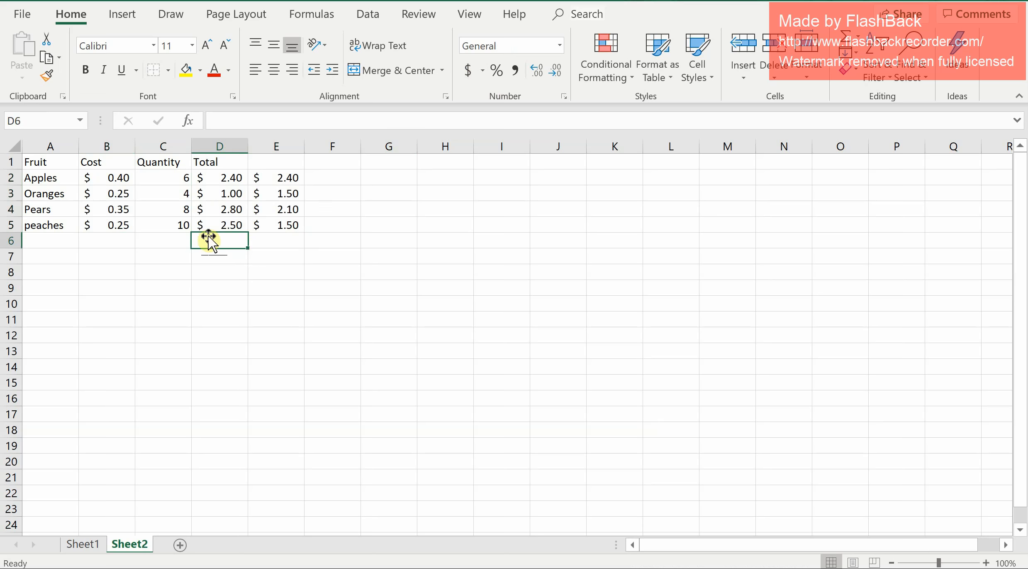
left_click_drag(34, 161, 261, 159)
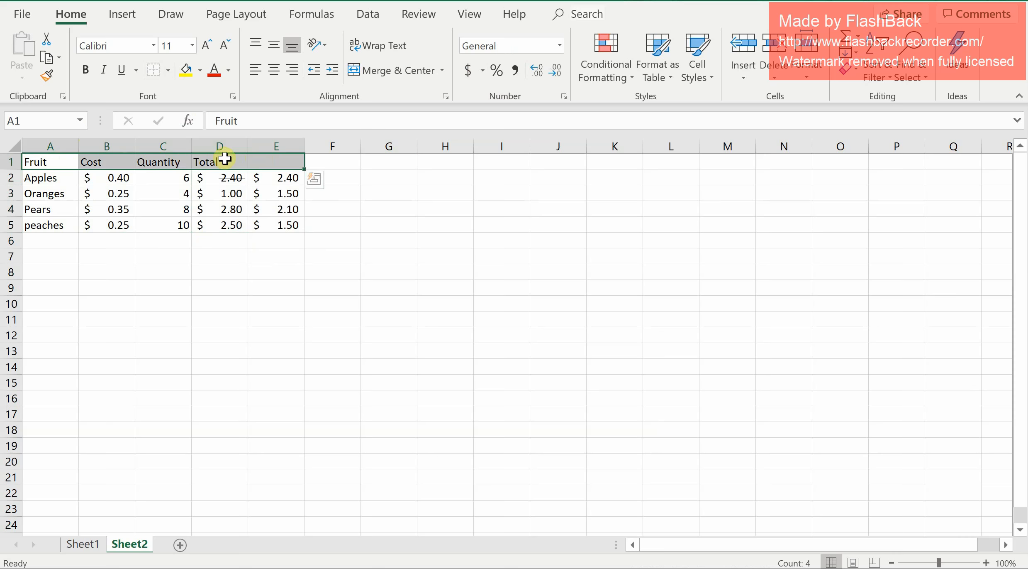
left_click(168, 70)
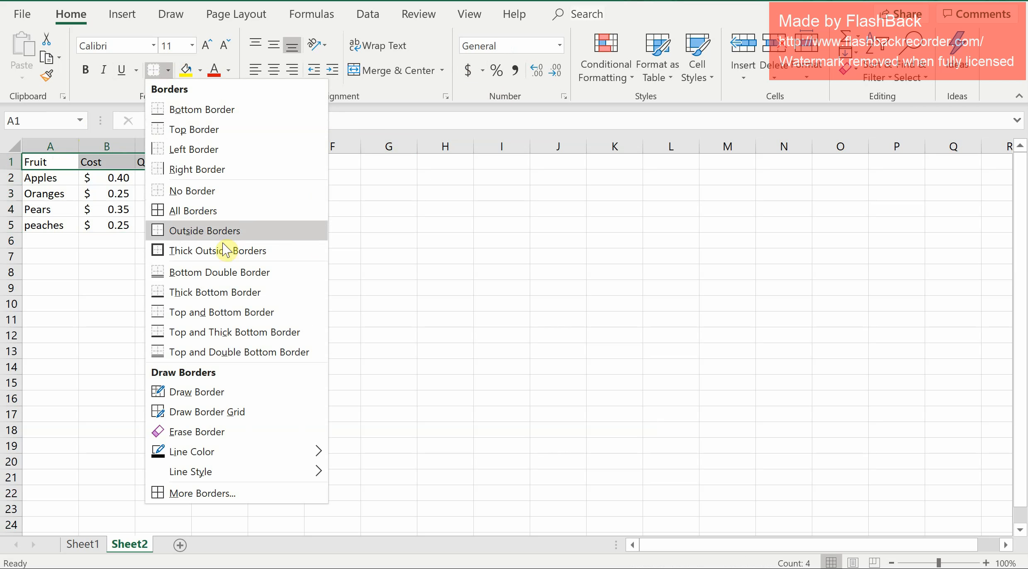
left_click(229, 291)
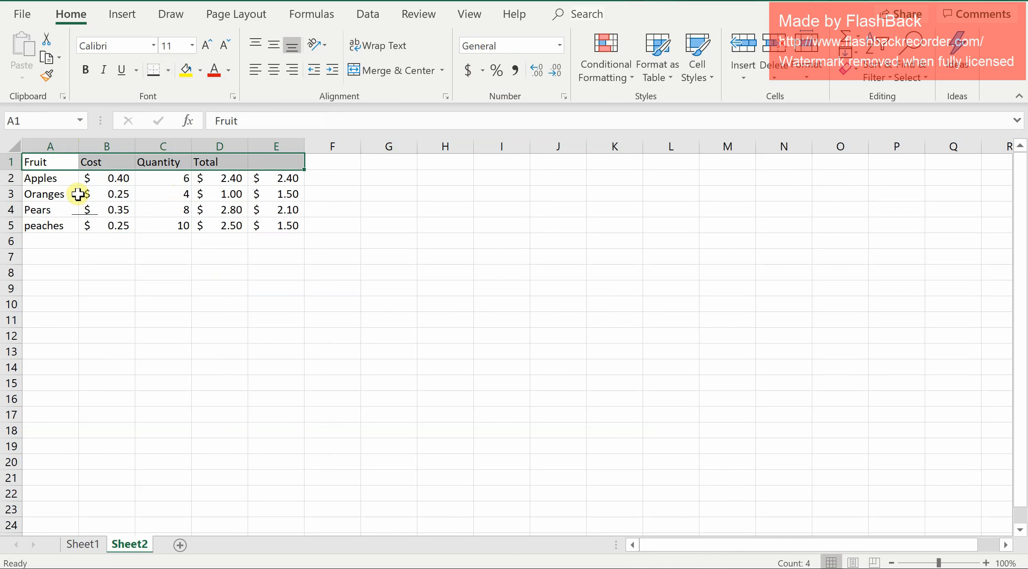
Add a right border to the fruit name cells A2:A5.
left_click(62, 225)
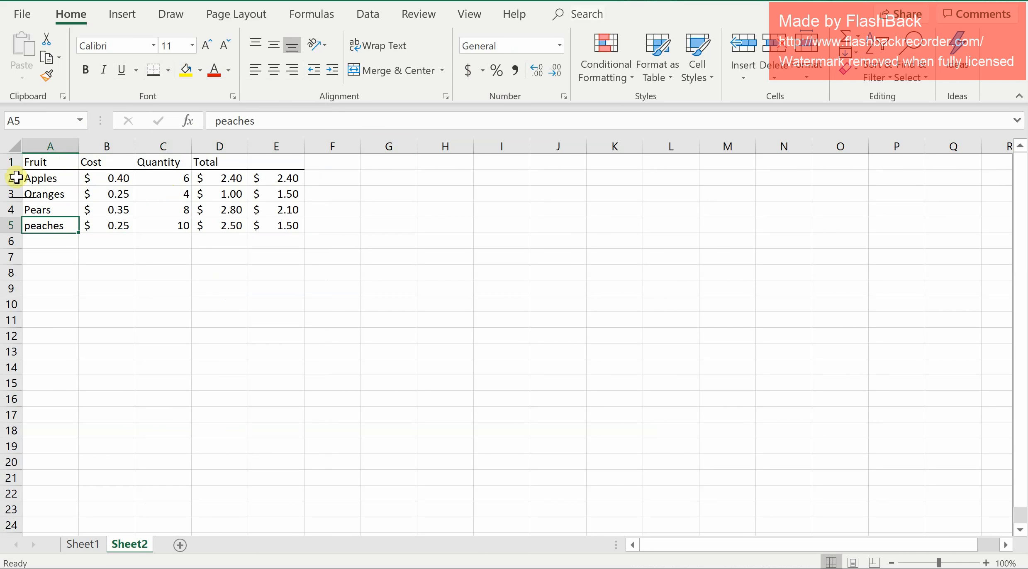
left_click(53, 184)
left_click_drag(53, 188, 50, 223)
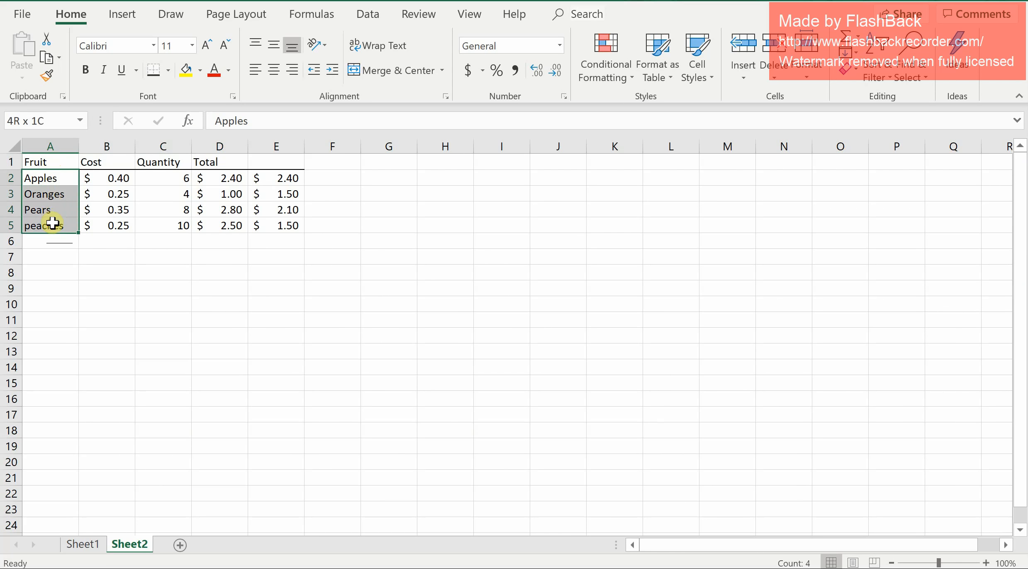
left_click(165, 74)
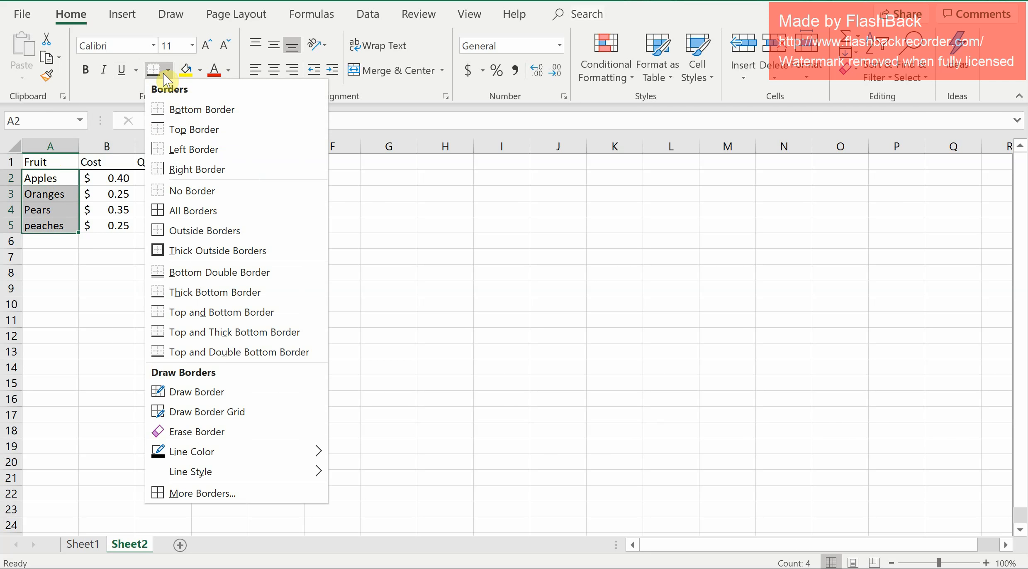
left_click(195, 168)
left_click(61, 249)
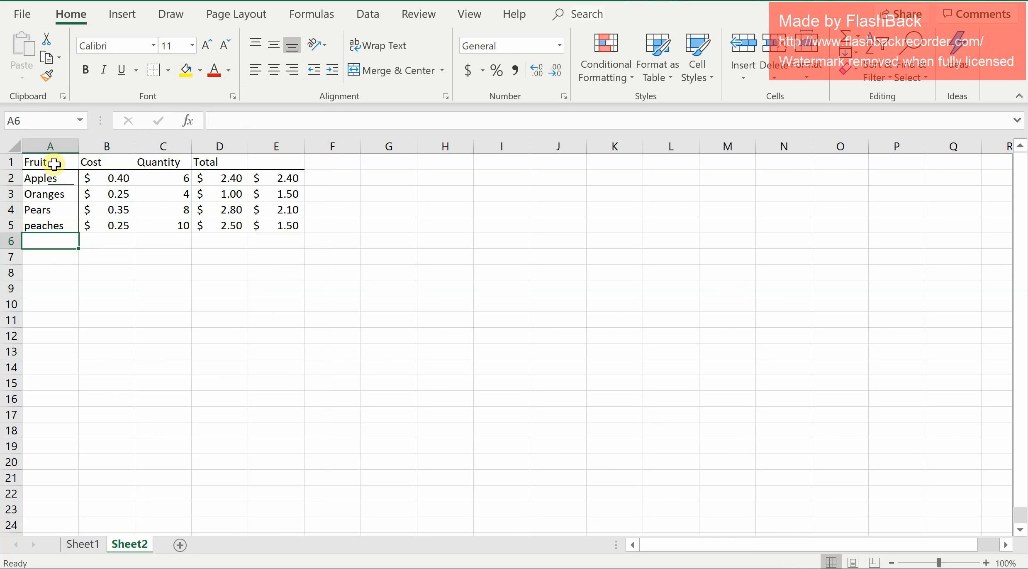
Center-align all table contents in A1:E5.
left_click_drag(49, 162, 275, 217)
left_click_drag(275, 221, 275, 222)
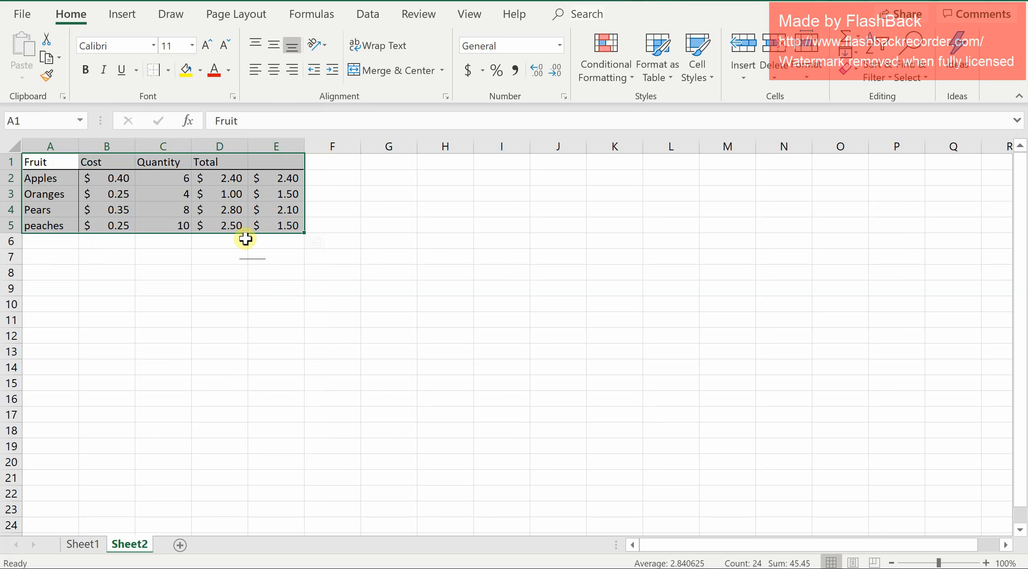
left_click(279, 81)
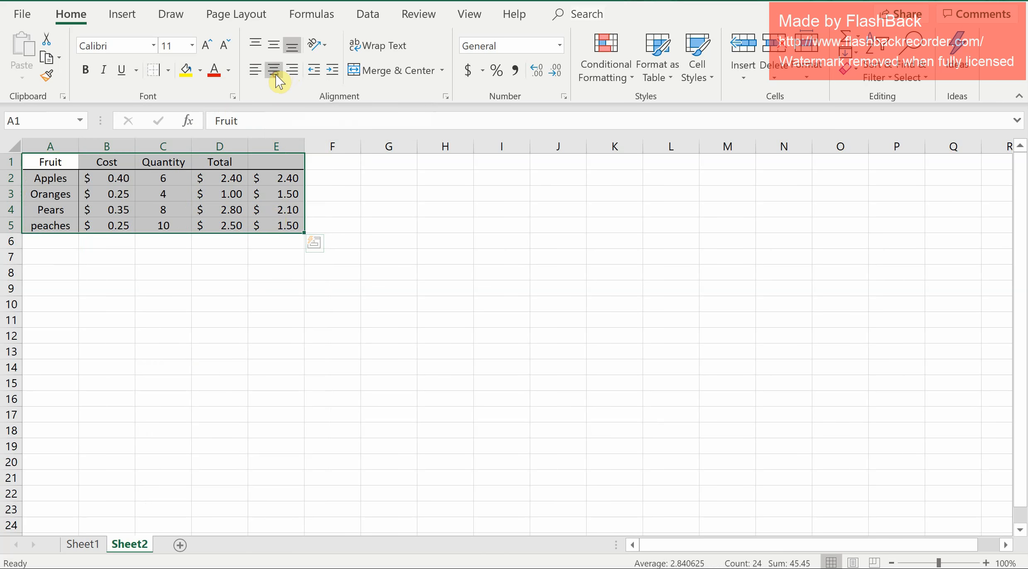
left_click(115, 248)
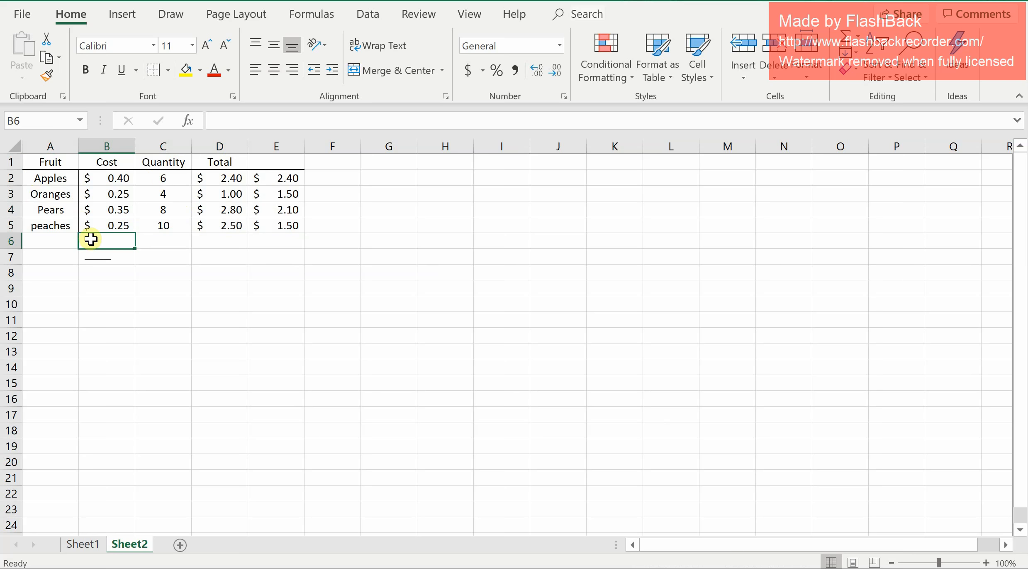
Enter the formula =AVERAGE(D2:D5) in cell D6 to average the totals.
left_click(276, 247)
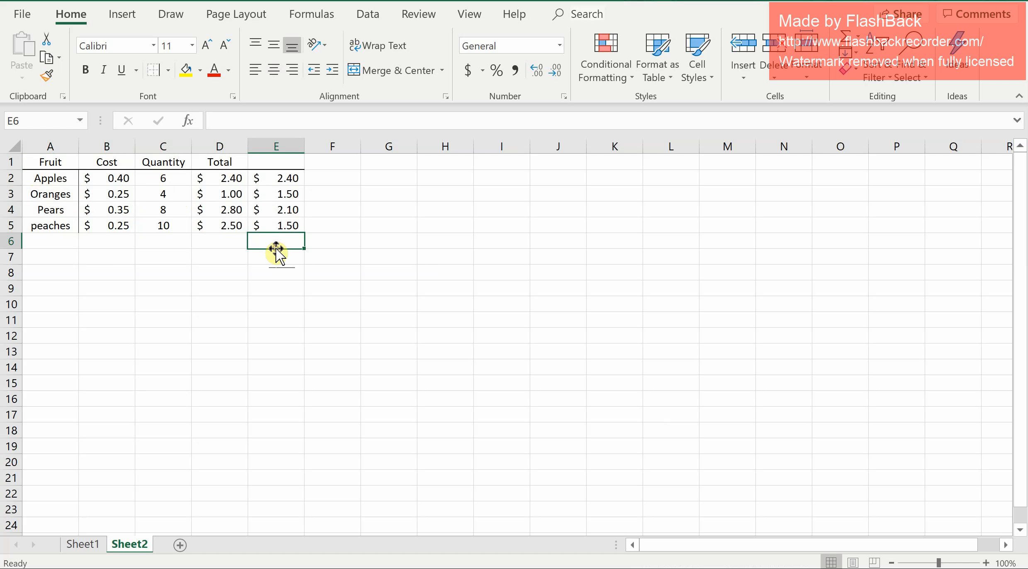
left_click(233, 243)
double_click(229, 241)
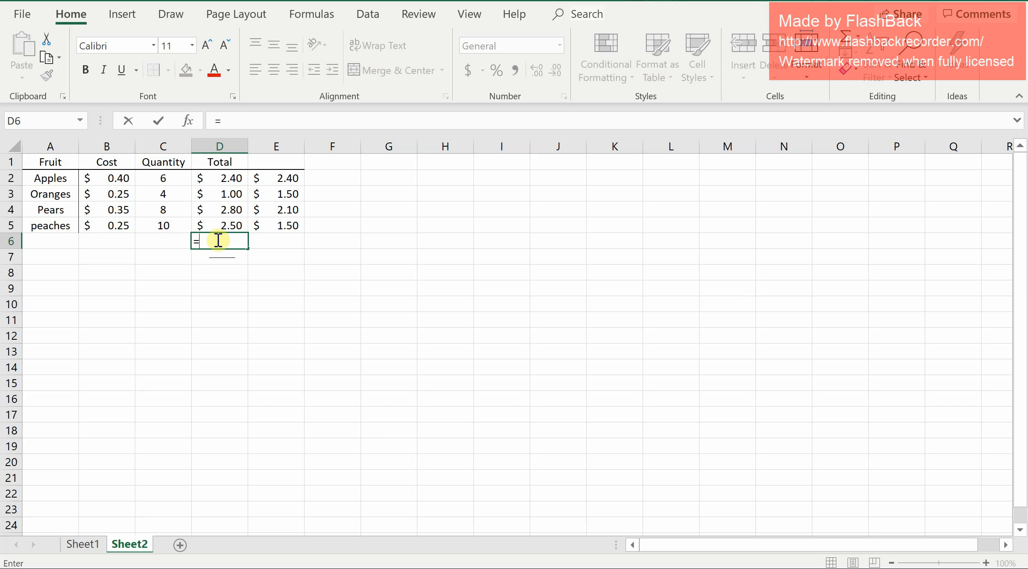
type("=averag")
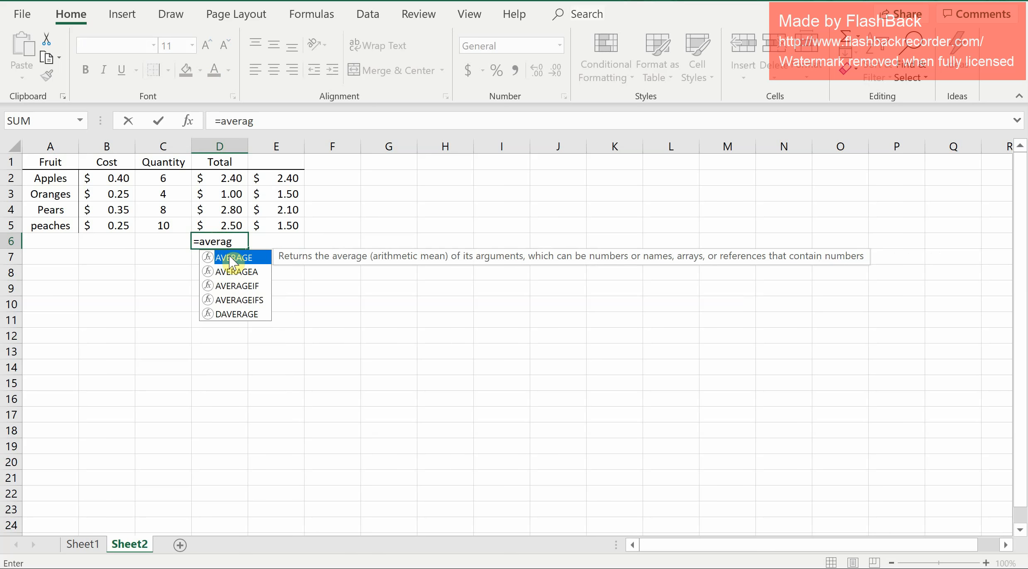
double_click(231, 257)
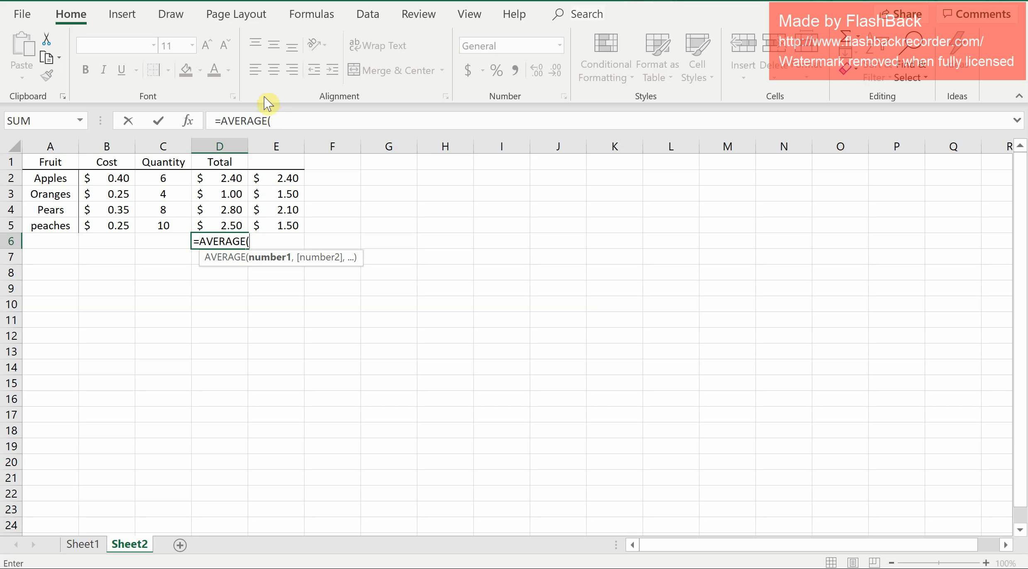
left_click_drag(226, 181, 219, 226)
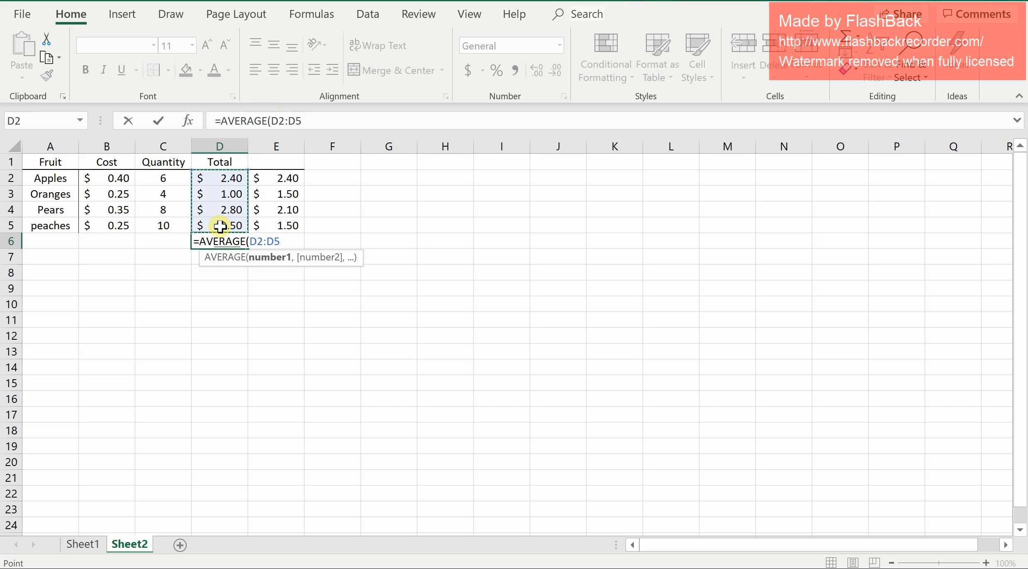
type(")")
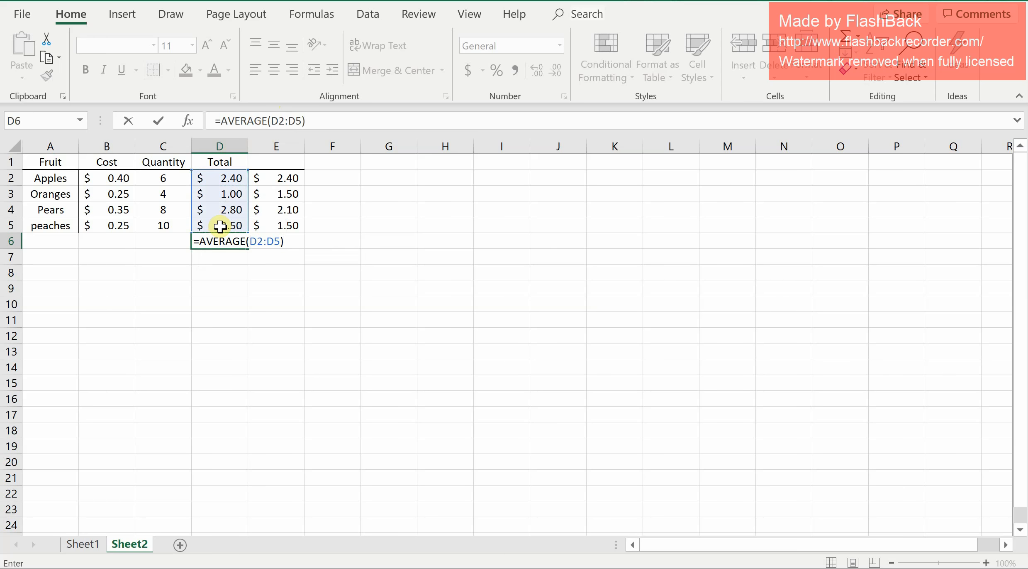
key("Return")
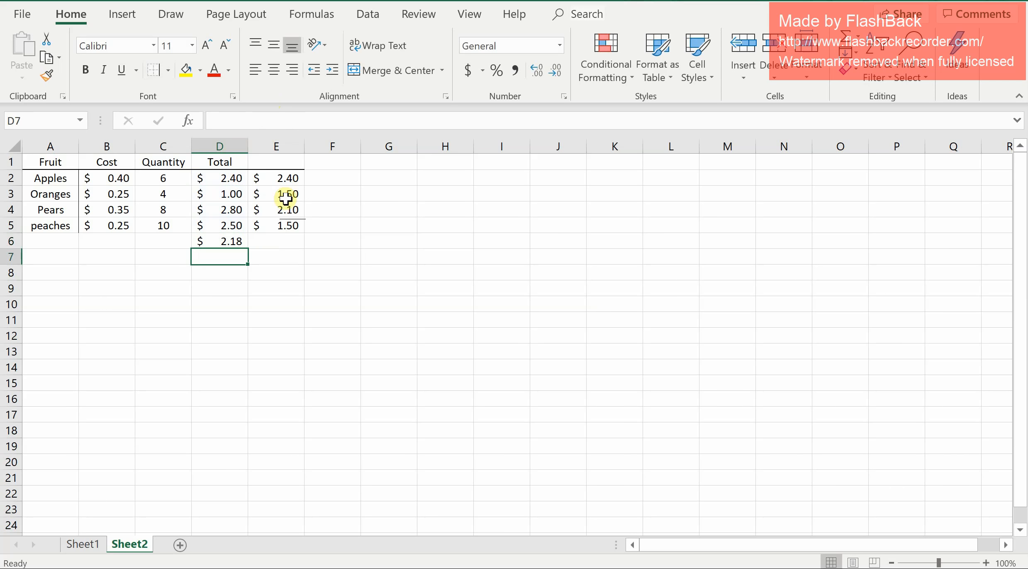
left_click(230, 238)
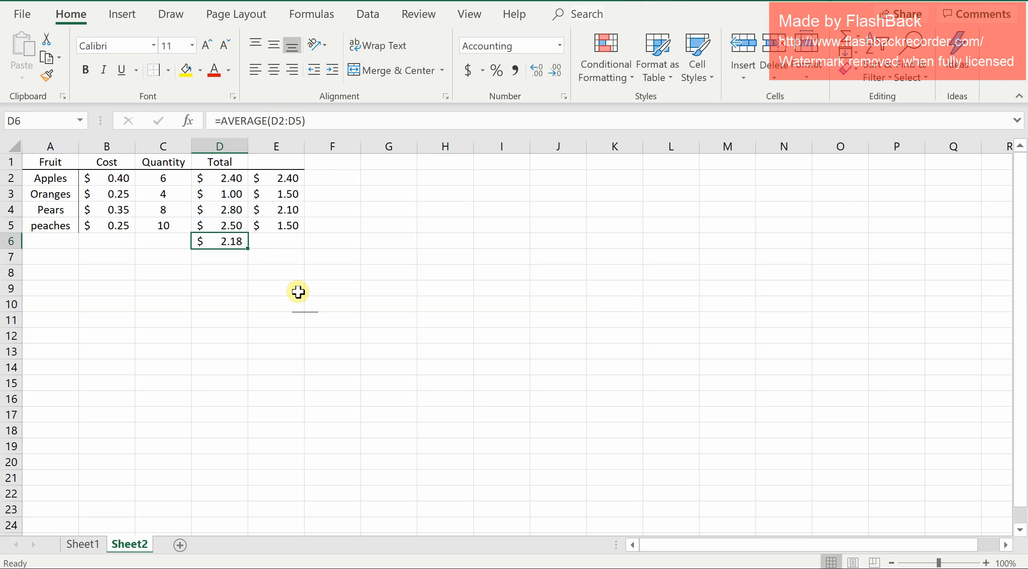